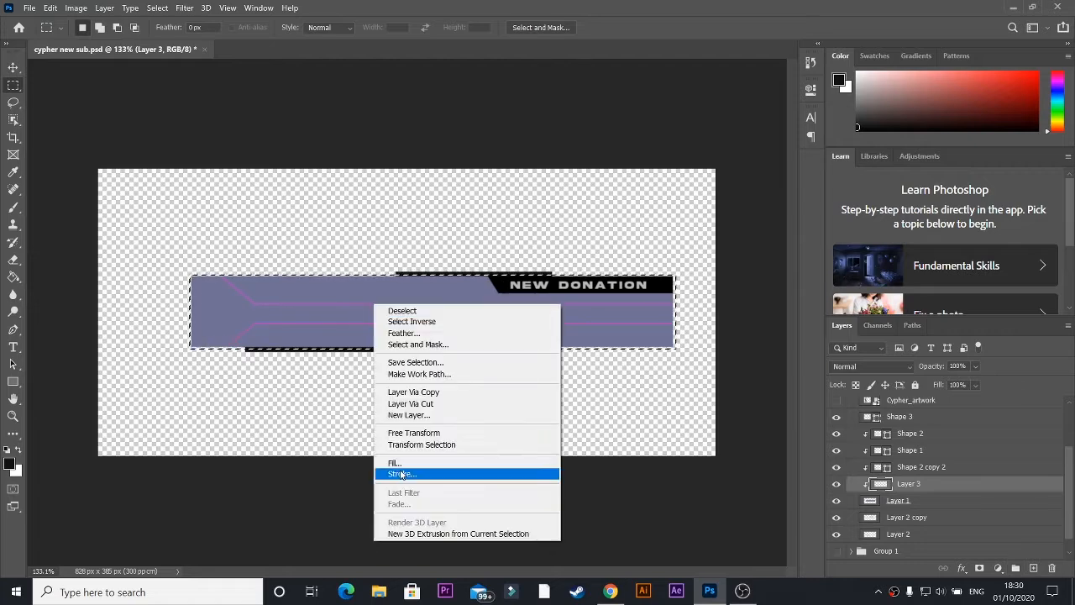
Fill the selected banner rectangle on Layer 3 with a light pink colour
click(416, 473)
click(526, 151)
click(517, 110)
drag(544, 154, 545, 131)
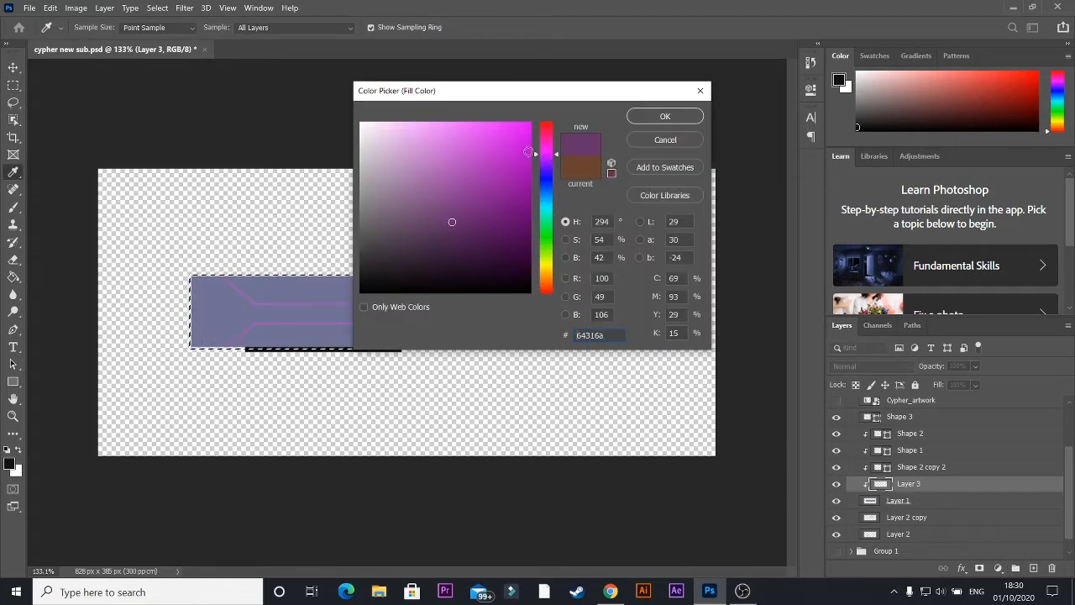
key(Return)
key(Return)
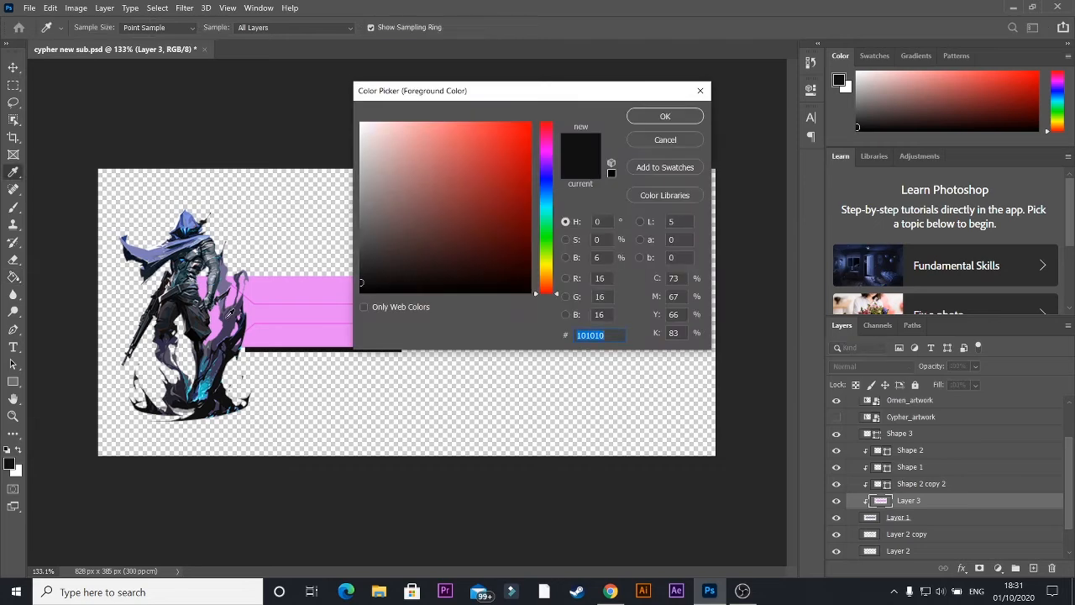
Set the foreground colour to #413856 sampled from the Omen artwork and fill the banner on Layer 3 with it
click(227, 317)
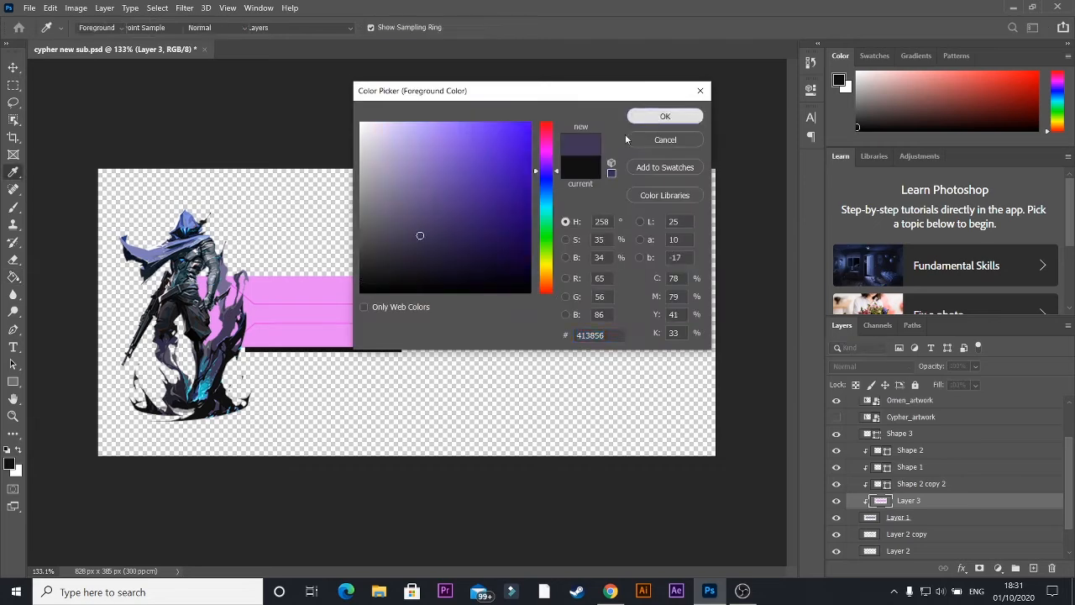
click(665, 117)
click(325, 297)
click(13, 68)
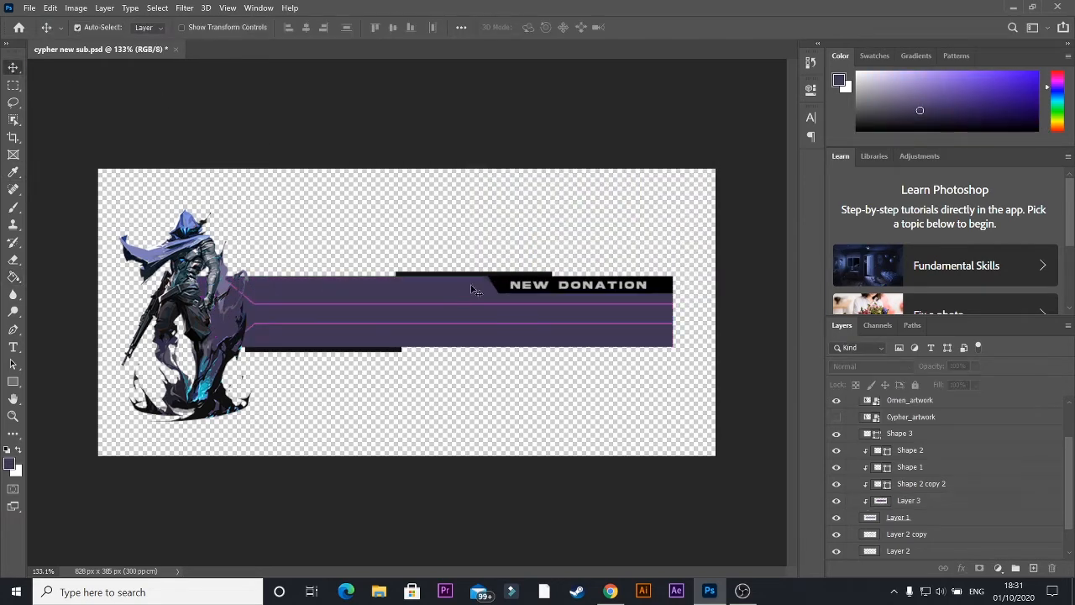
Hide Shape 1 and draw a black slanted header shape, about 260 × 30 px, behind the NEW DONATION text with the Pen tool
click(910, 467)
click(836, 467)
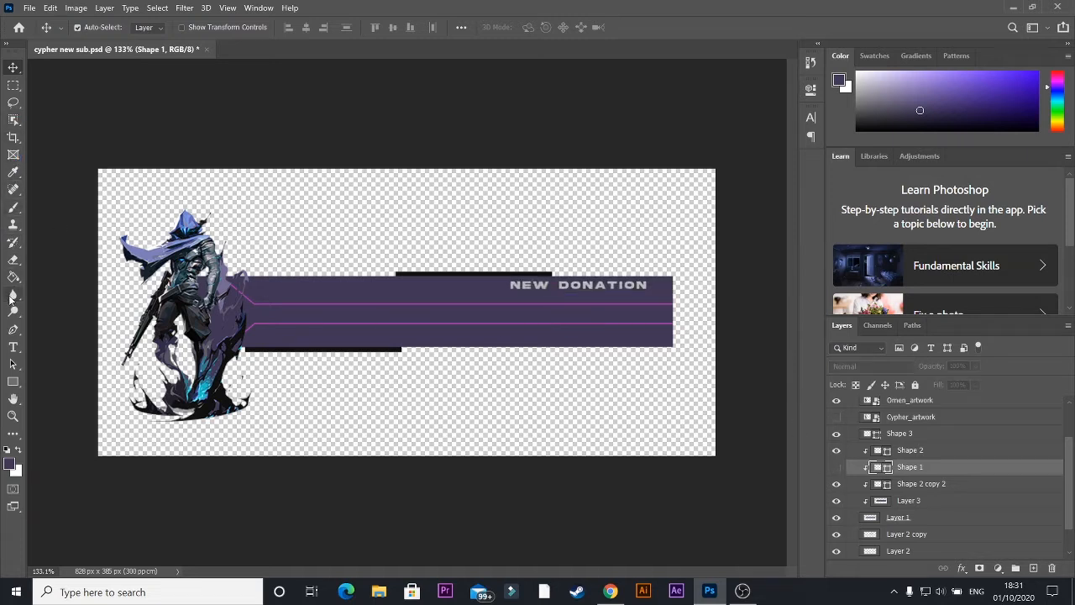
click(12, 329)
click(491, 277)
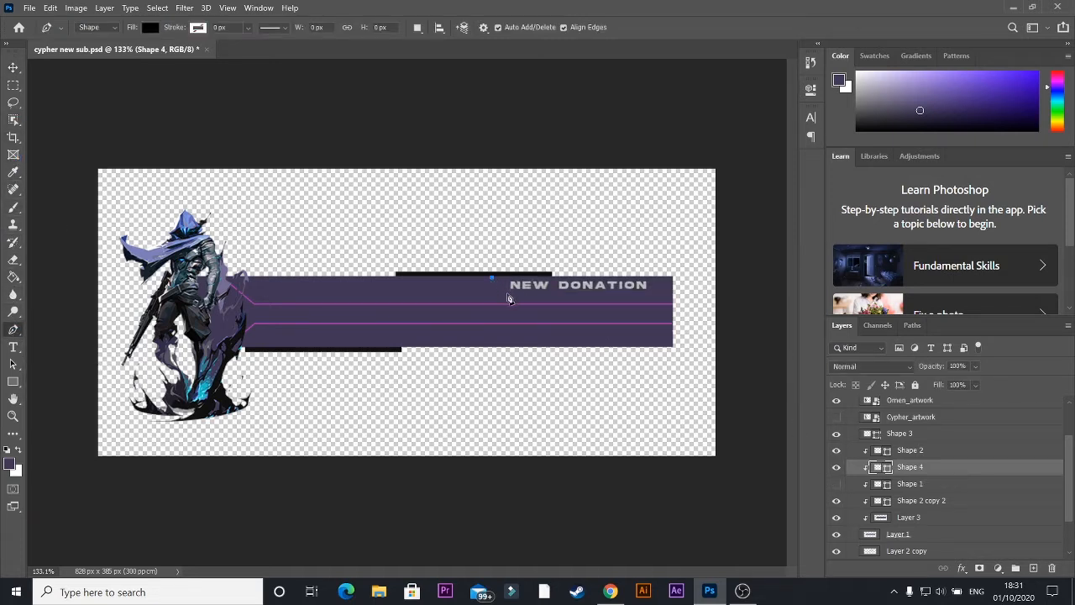
click(507, 292)
click(682, 293)
click(684, 271)
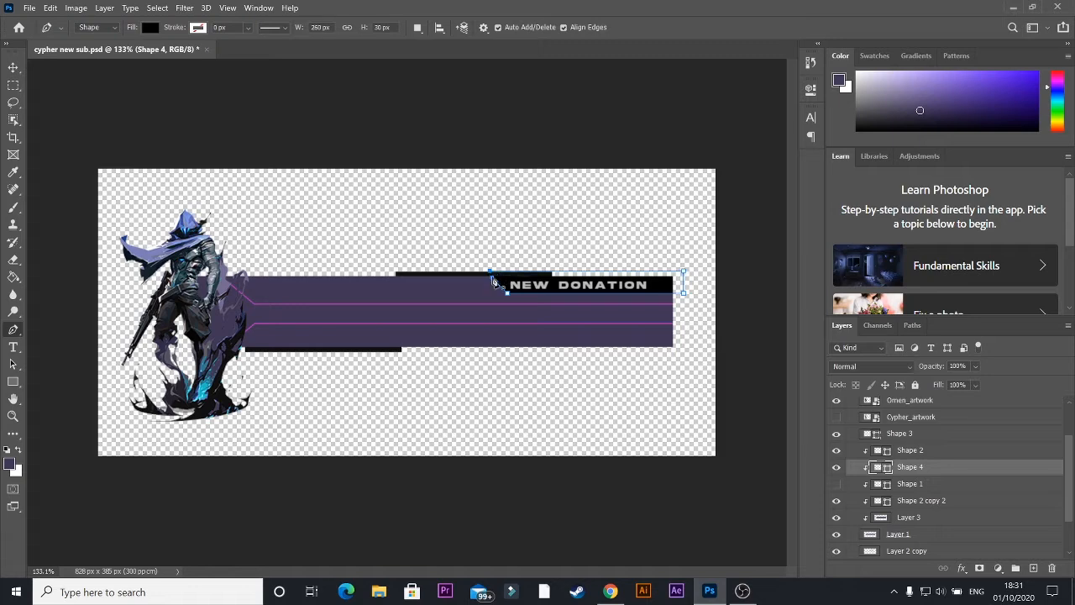
Release the new header shape Shape 4 from its clipping mask and clip it to the banner again
right_click(922, 468)
click(789, 274)
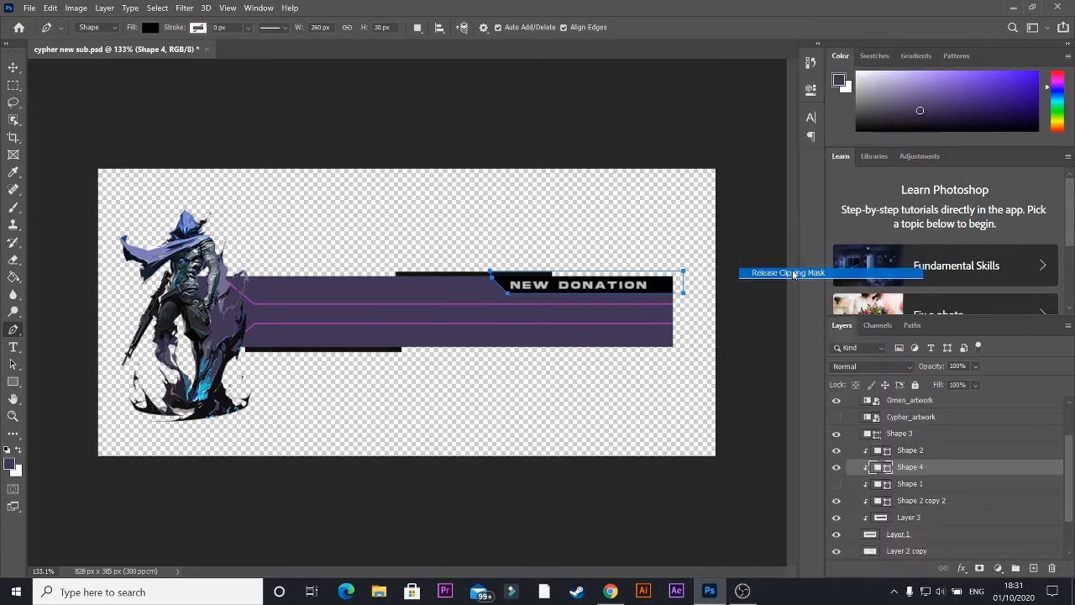
click(914, 517)
click(836, 517)
click(836, 517)
right_click(934, 475)
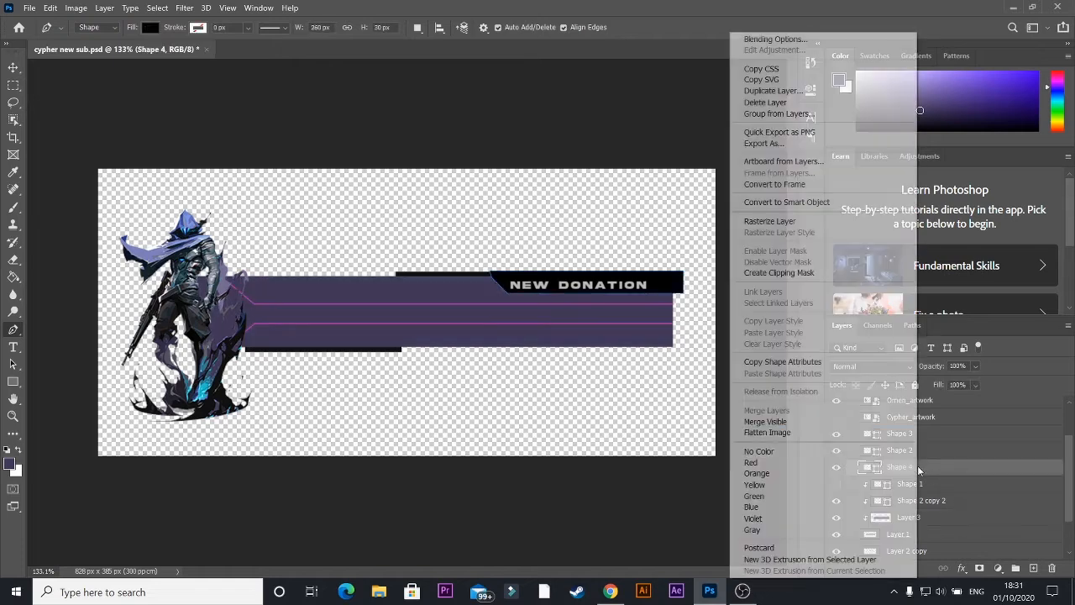
click(787, 276)
click(14, 68)
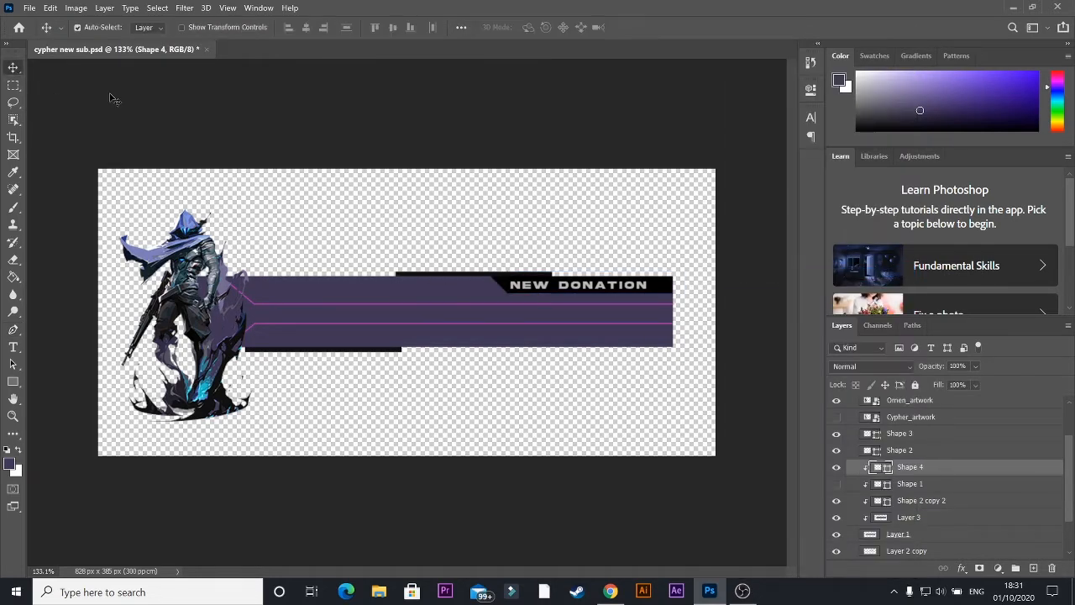
click(110, 97)
Hide the old line layers Shape 3, Shape 2 and Shape 2 copy 2
click(608, 350)
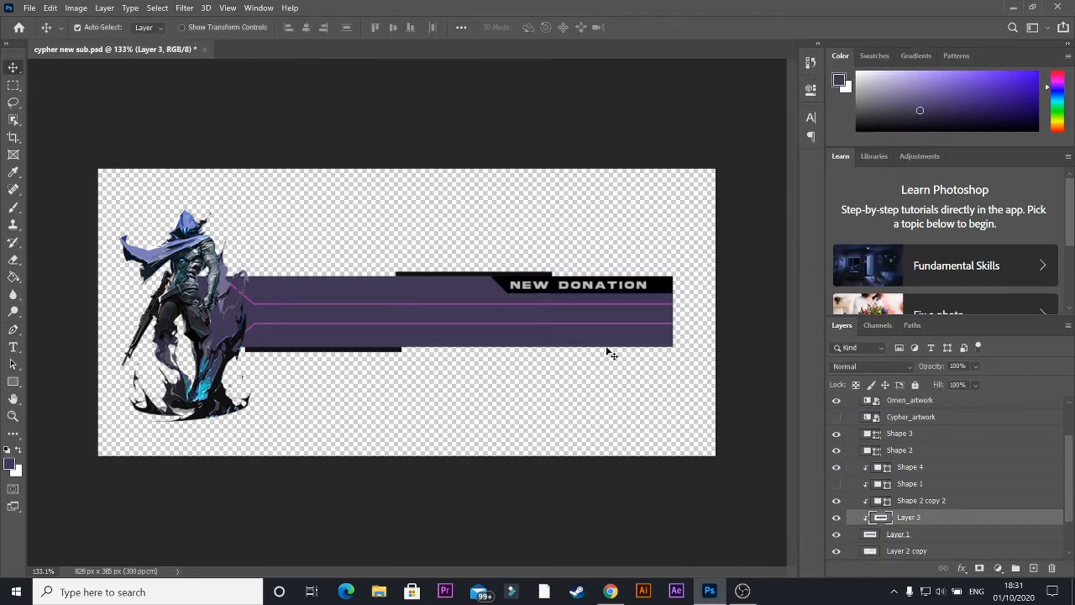
click(836, 451)
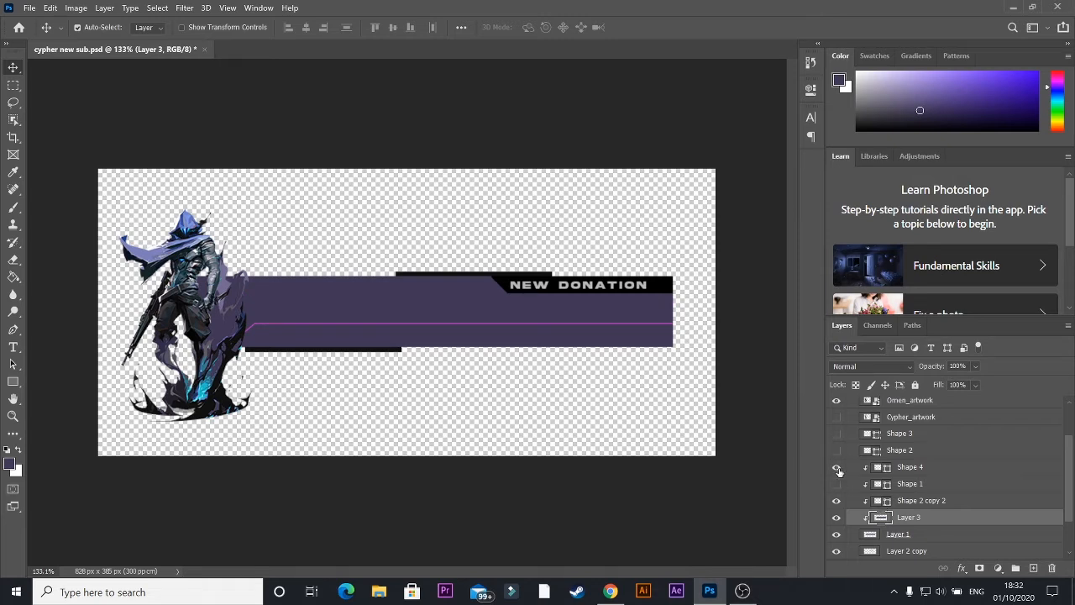
click(837, 502)
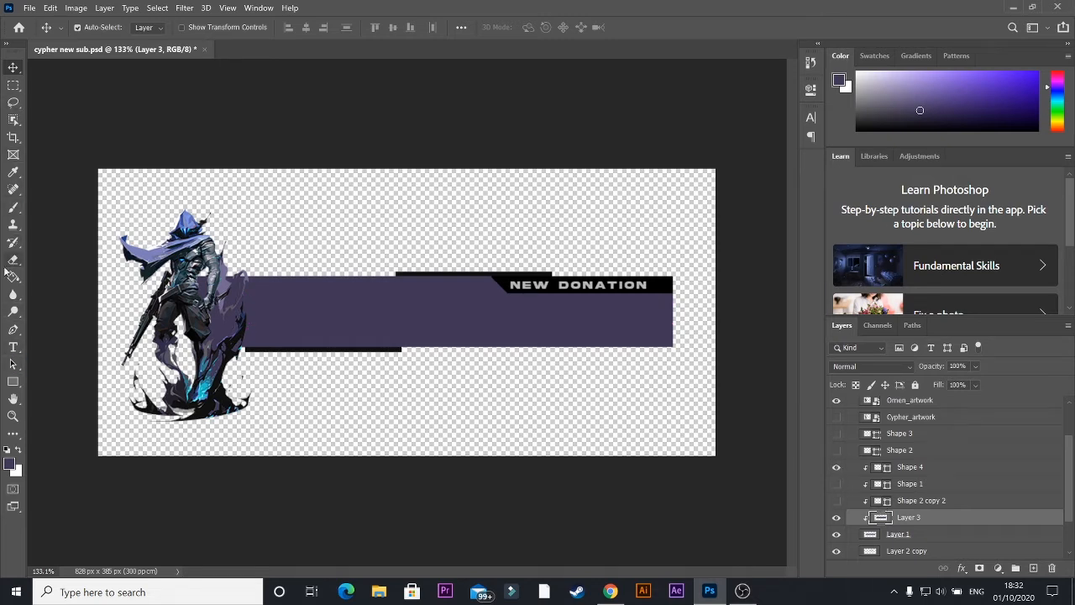
Draw a bent line across the upper part of the banner above Layer 3 with the Pen tool, using no fill and a 1 px pink-violet stroke
click(13, 330)
click(234, 274)
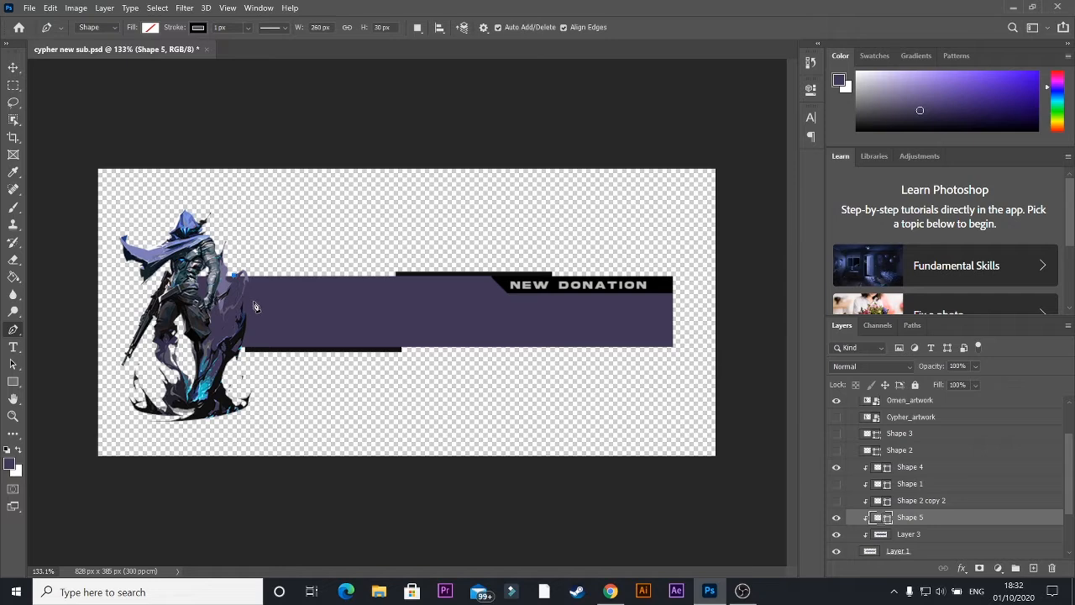
click(681, 301)
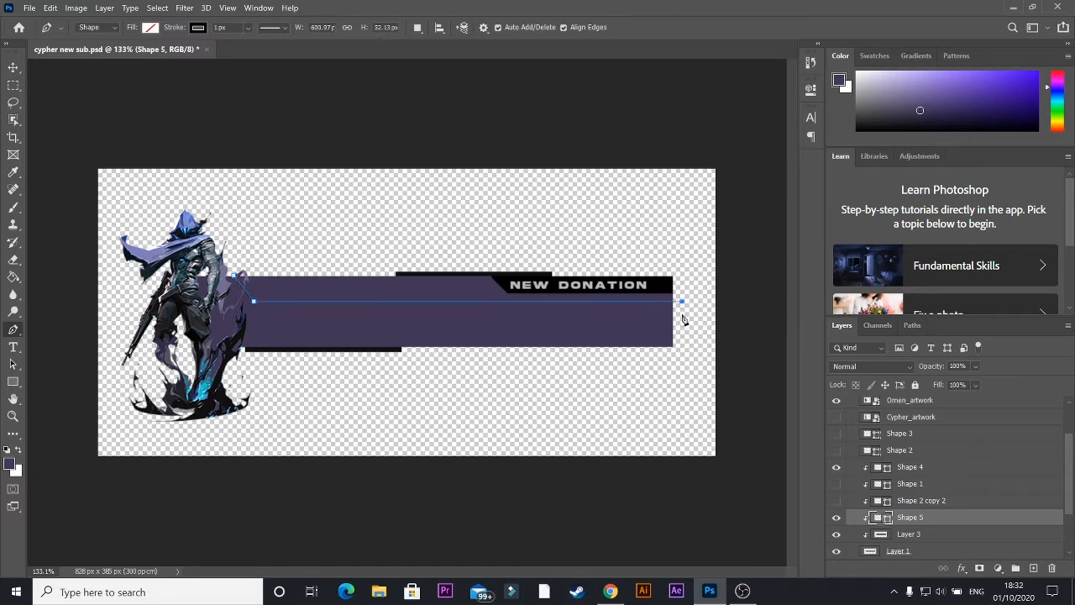
click(149, 28)
double_click(164, 97)
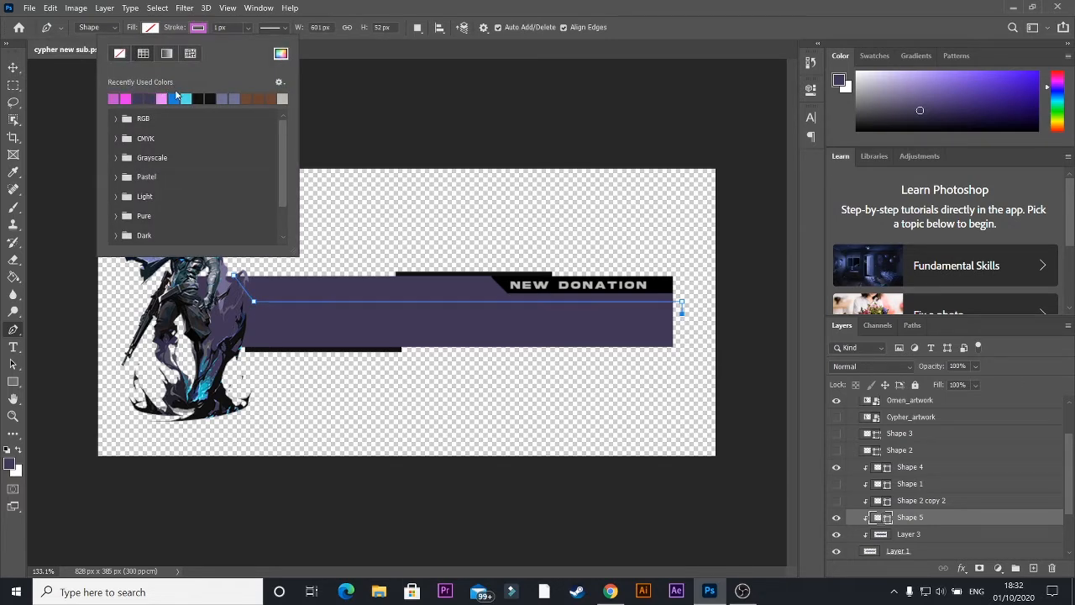
click(13, 67)
click(241, 118)
click(624, 304)
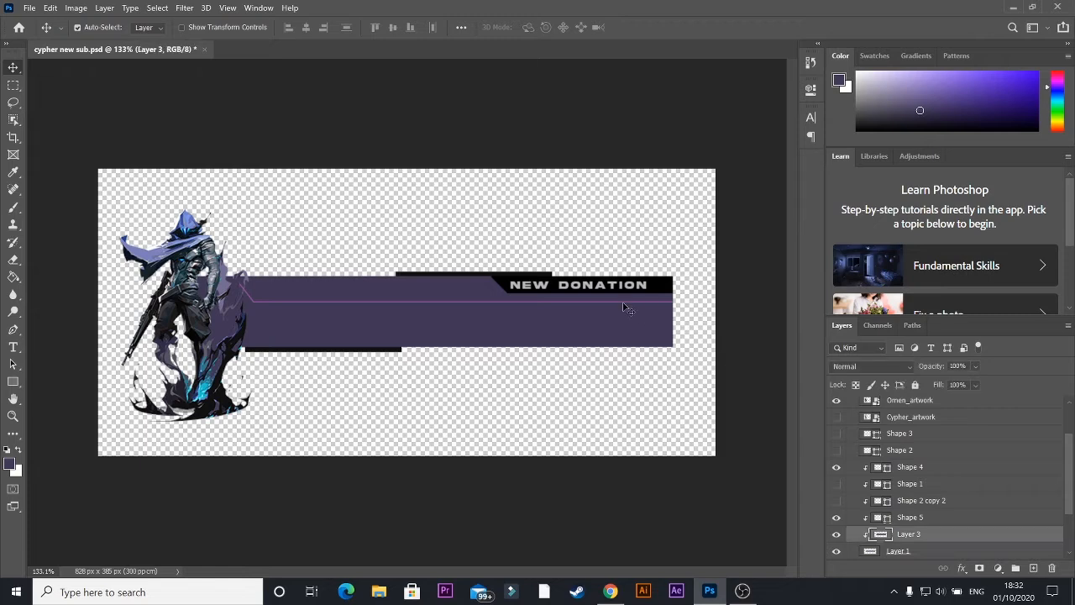
click(885, 468)
click(839, 520)
click(839, 520)
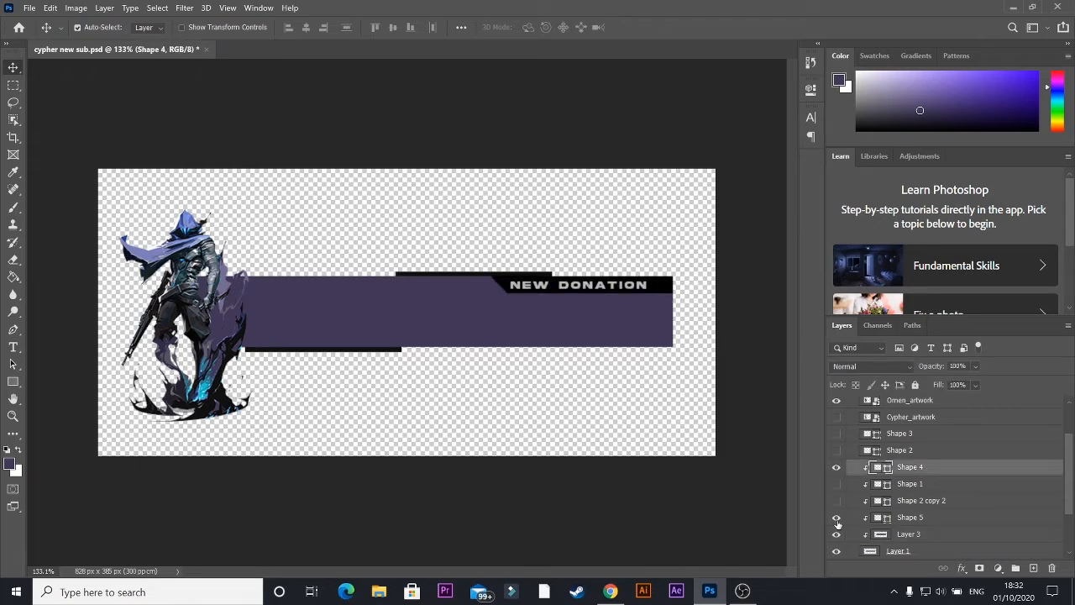
double_click(933, 523)
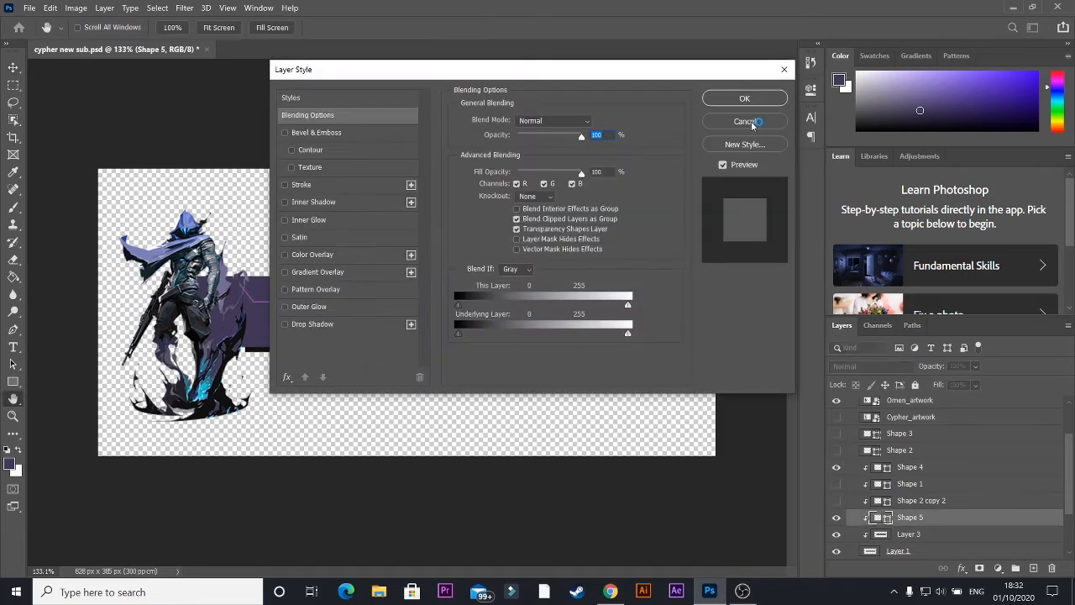
click(756, 121)
Duplicate the Shape 5 line and clip the copy to the banner
key(ctrl+j)
right_click(909, 520)
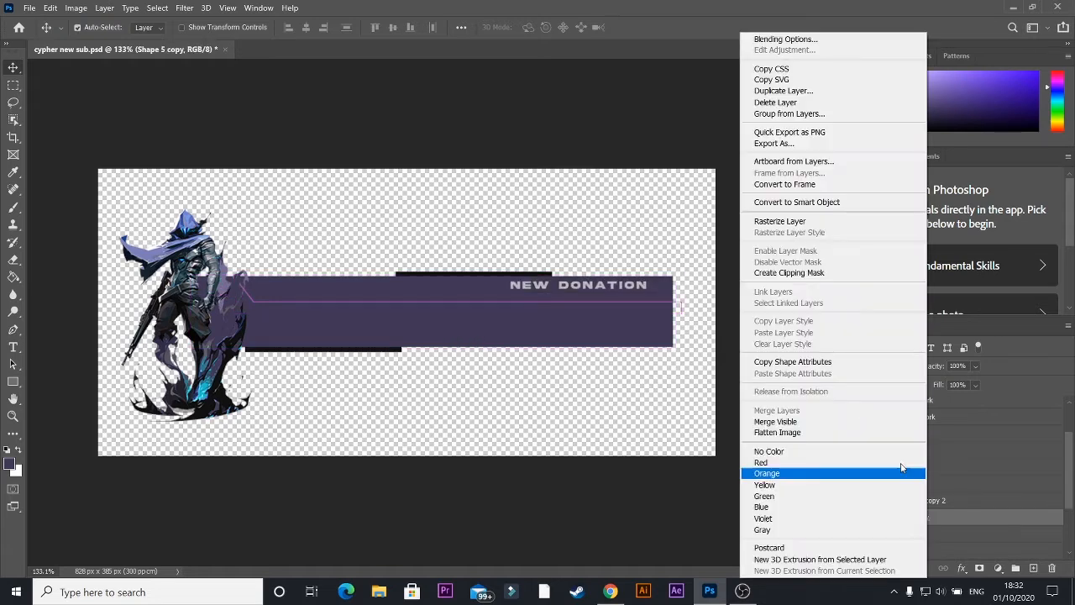
click(806, 277)
Flip the copied line vertically and move it down to the lower part of the banner, mirroring the upper line
key(ctrl+t)
right_click(361, 303)
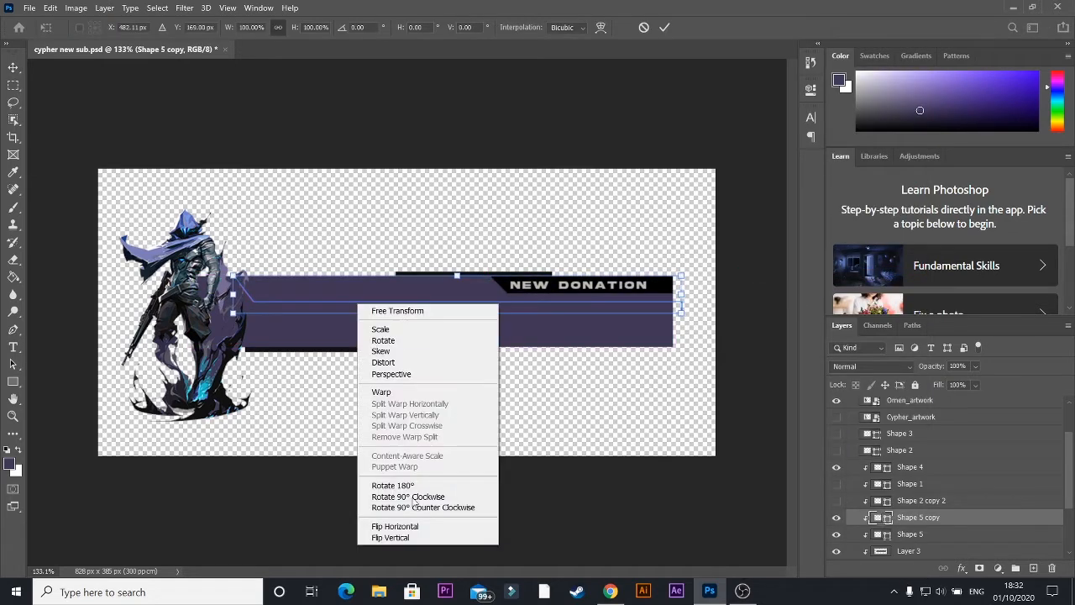
click(394, 533)
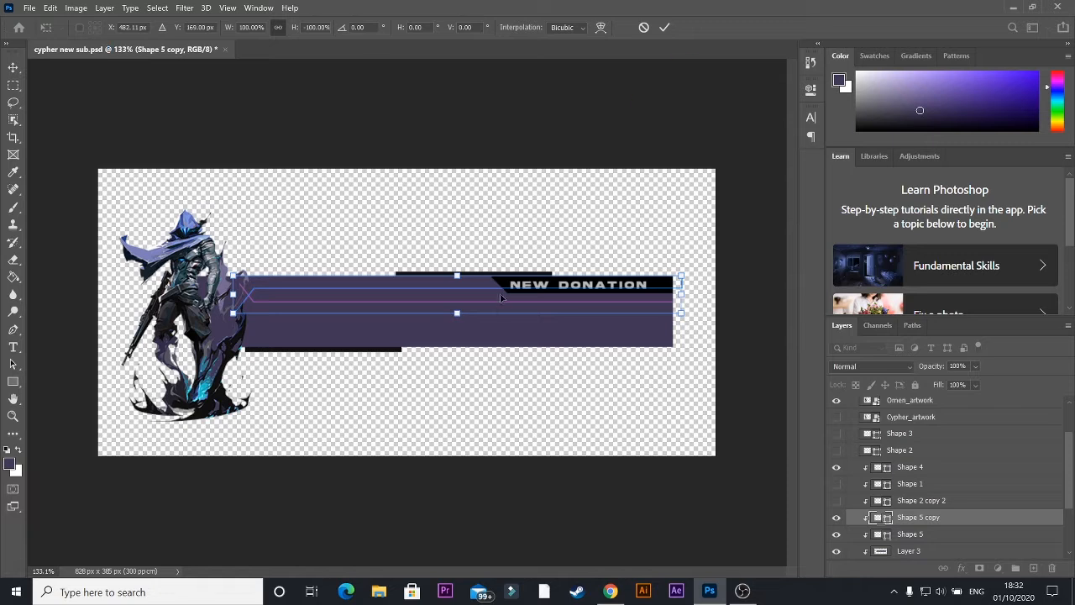
drag(501, 297, 501, 335)
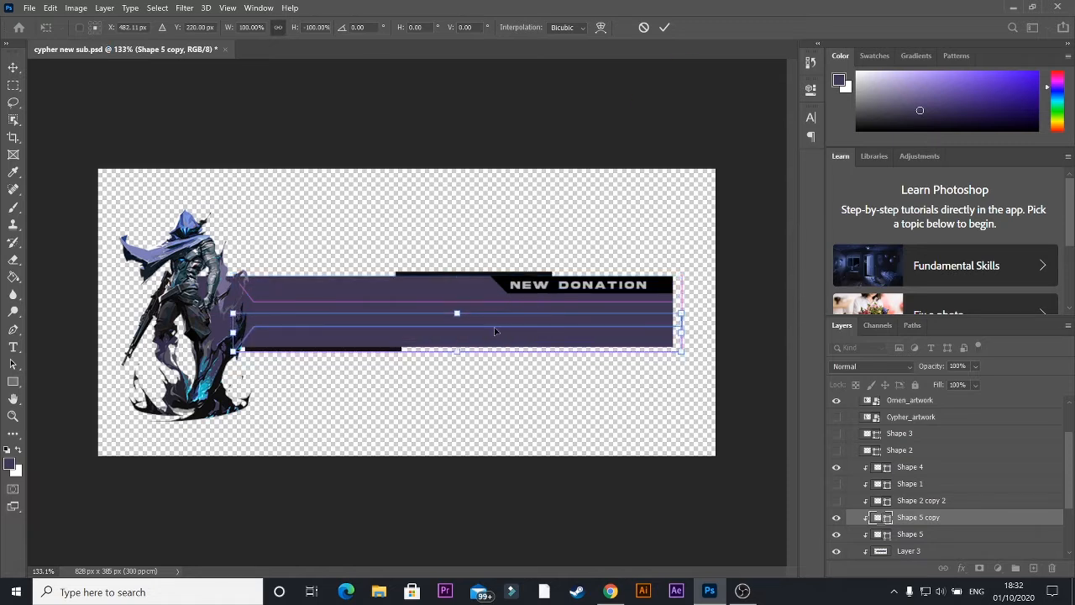
click(756, 77)
Add a thin near-black filled strip on a new layer above Layer 2, along the banner's top edge between the artwork and the existing strip
click(375, 349)
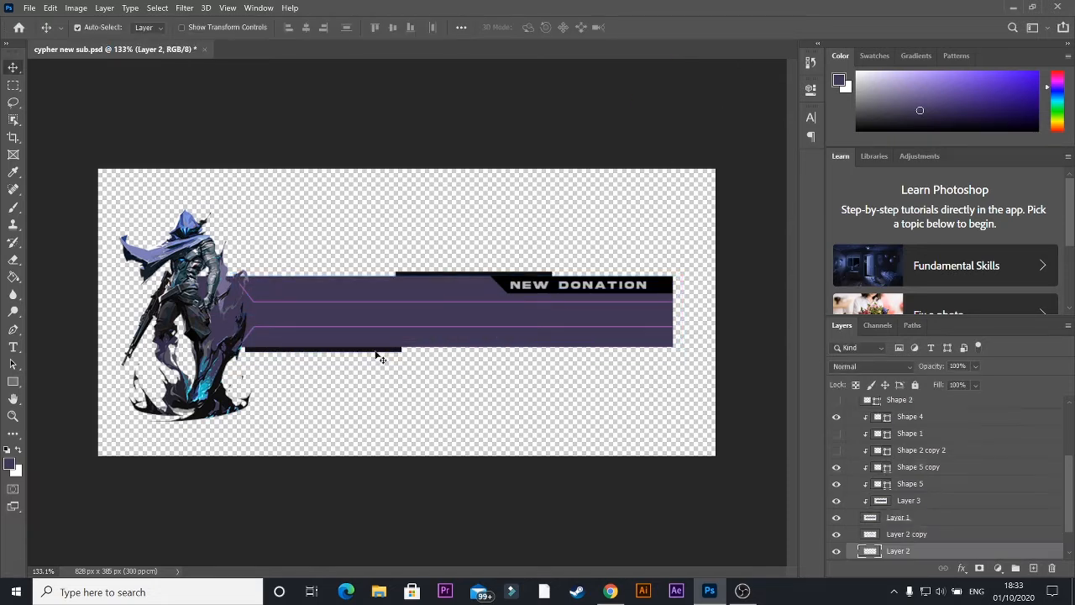
key(m)
drag(269, 265, 377, 280)
right_click(352, 274)
click(1032, 572)
click(1033, 572)
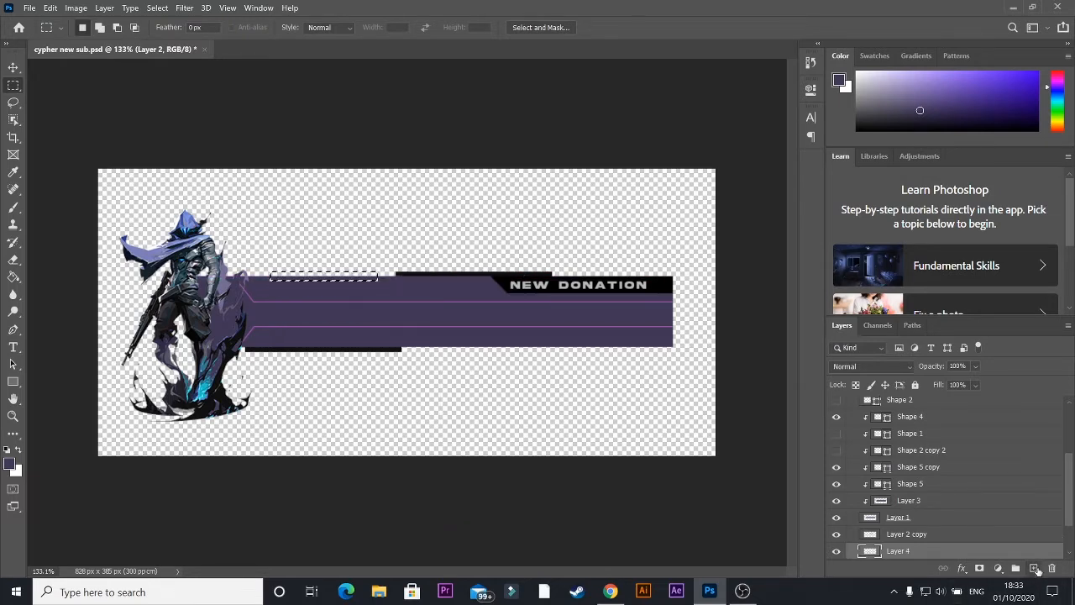
right_click(331, 274)
click(351, 435)
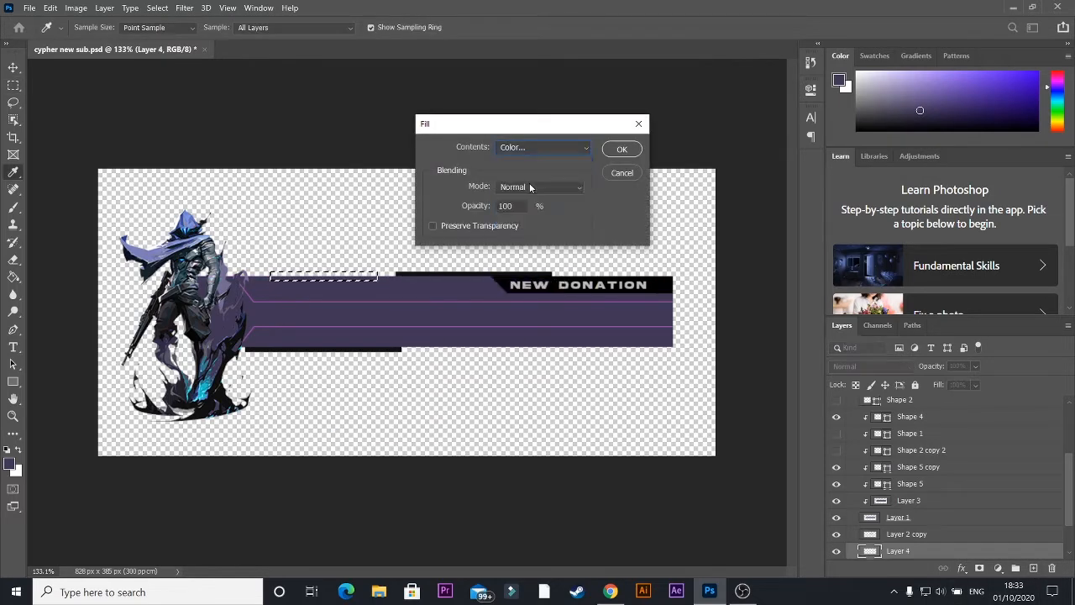
click(663, 115)
click(622, 149)
key(ctrl+d)
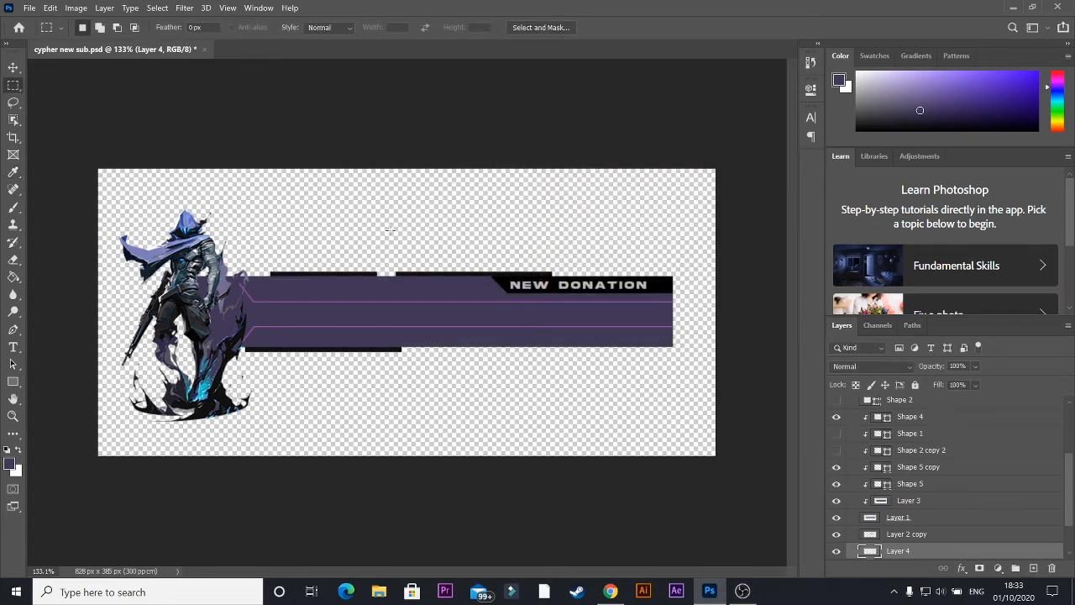
Place a copy of the new Layer 4 strip on the right half of the banner's bottom edge
click(13, 67)
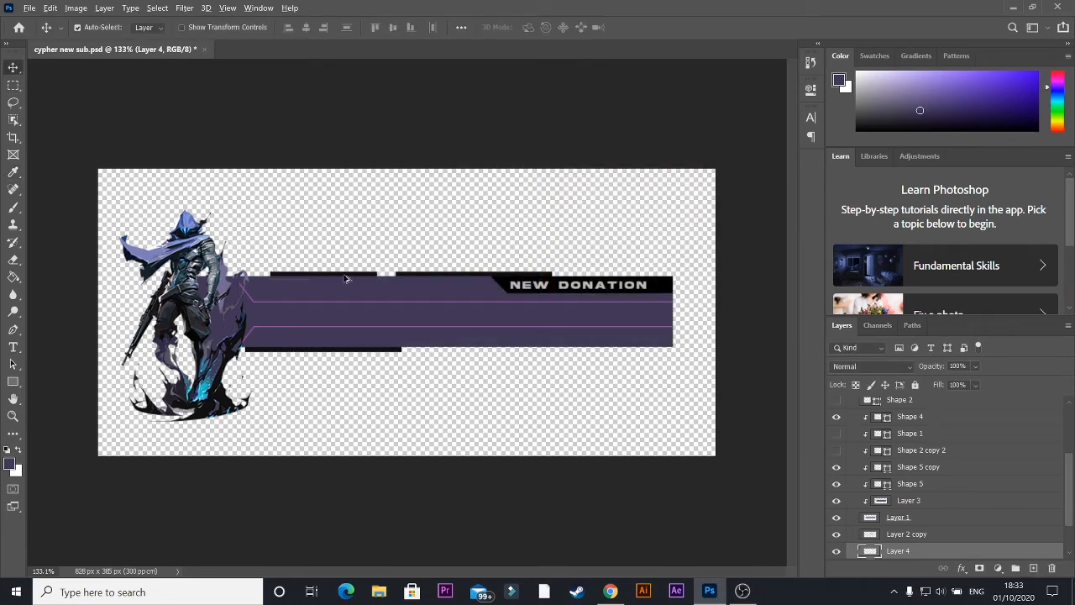
drag(345, 275, 564, 350)
click(550, 337)
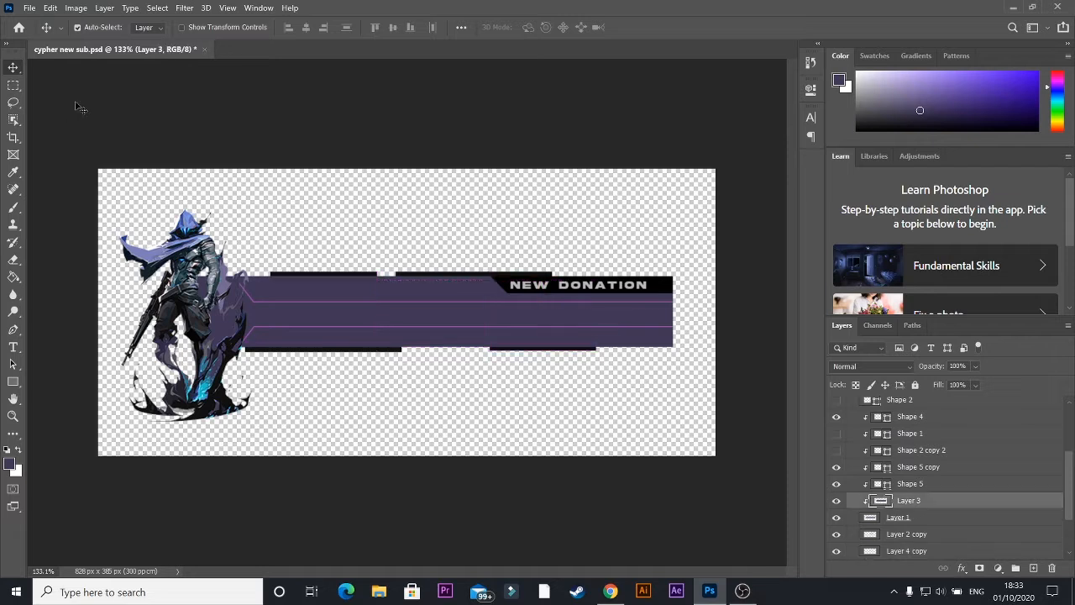
click(131, 108)
click(244, 315)
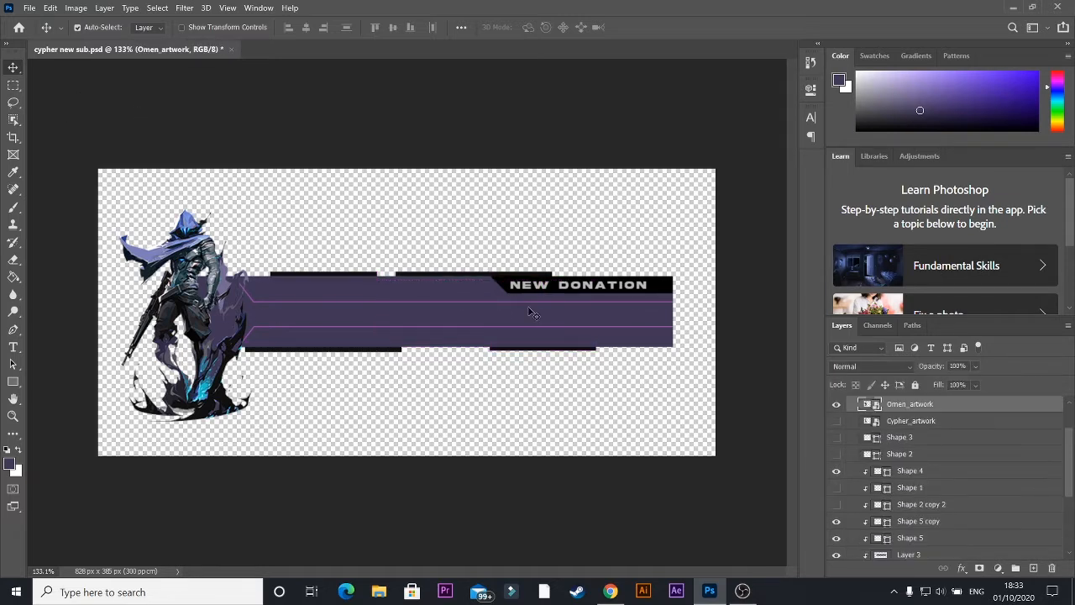
click(487, 294)
scroll(960, 550, up, 2)
scroll(956, 537, down, 6)
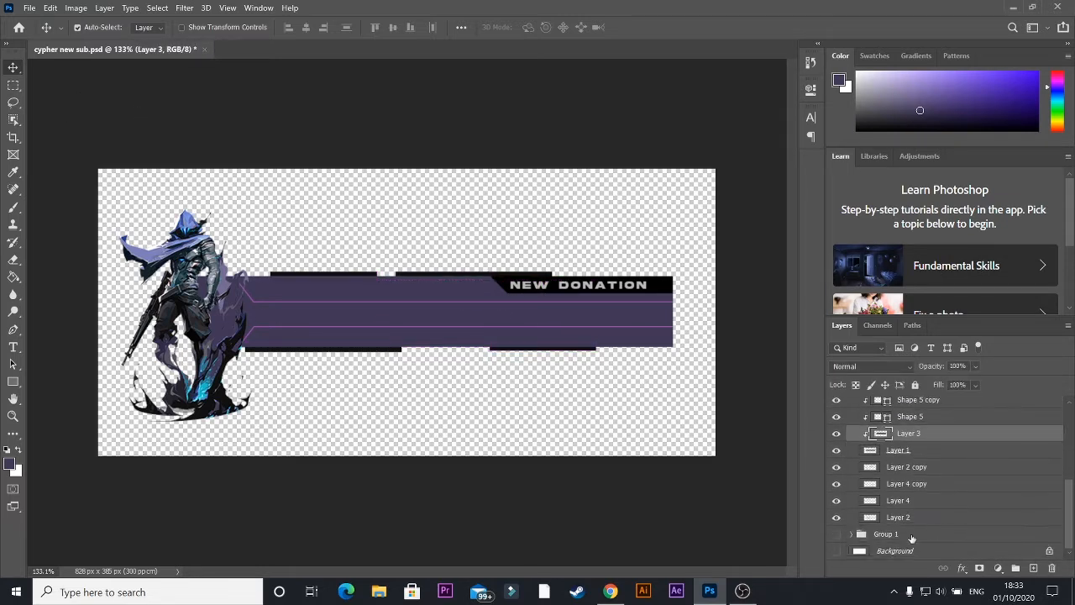
click(924, 518)
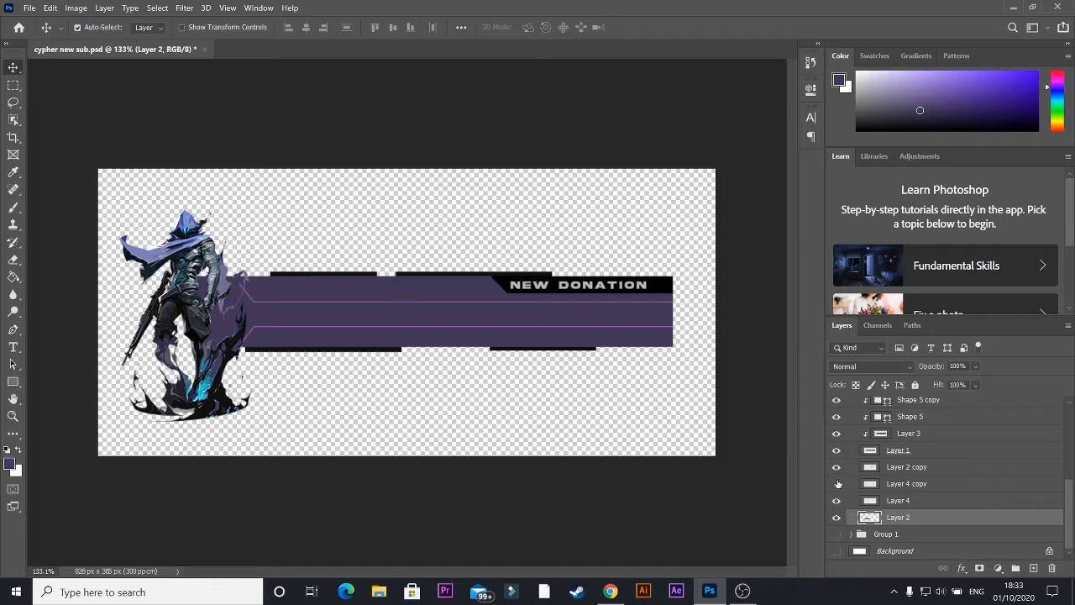
Merge all layers from Shape 3 down to Layer 1 into one layer and turn on its visibility
click(914, 453)
scroll(954, 481, up, 2)
scroll(954, 481, up, 1)
click(915, 435)
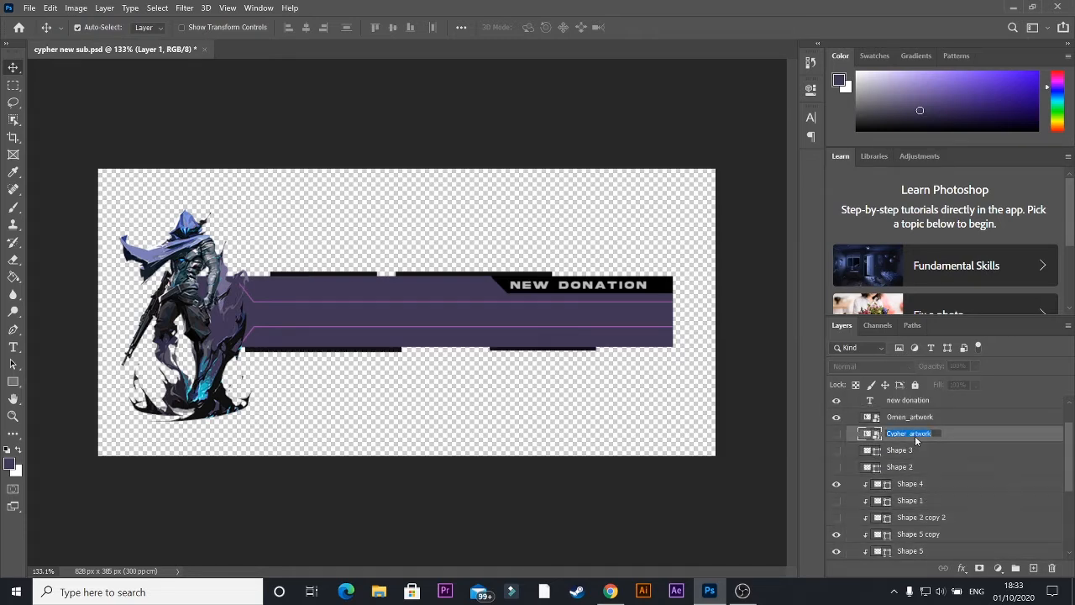
click(915, 452)
scroll(921, 504, down, 1)
shift+click(919, 516)
shift+click(913, 537)
right_click(923, 505)
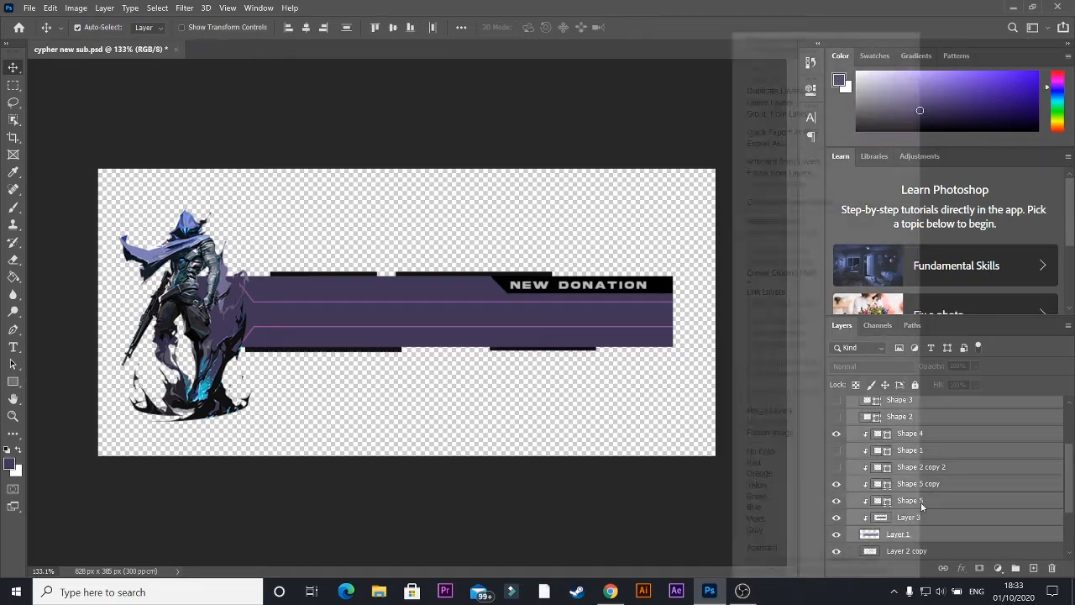
click(789, 411)
click(837, 451)
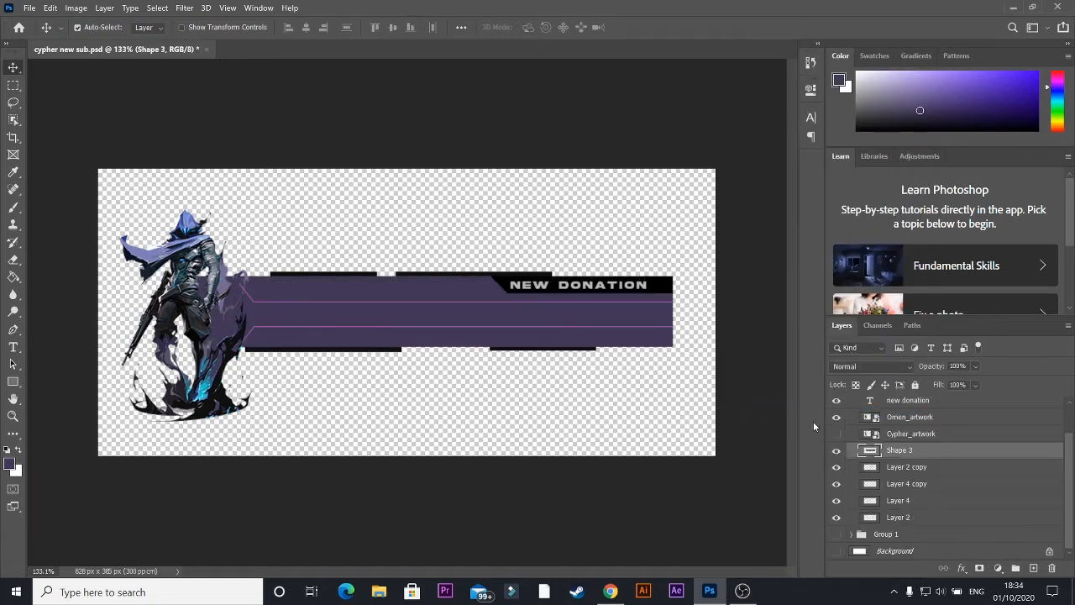
Move the new donation text layer below Cypher_artwork so that it sits directly above Shape 3
click(932, 401)
right_click(938, 400)
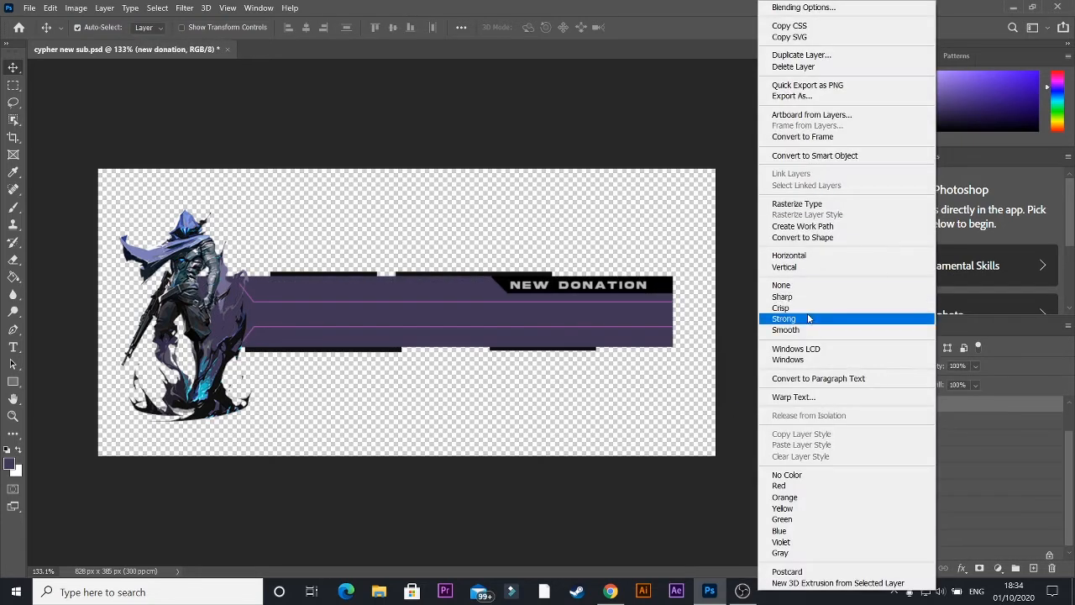
click(975, 369)
drag(922, 407, 899, 451)
double_click(922, 456)
click(746, 122)
Merge the new donation text layer with the Shape 3 banner layer and toggle the merged layer's visibility to check it
right_click(898, 442)
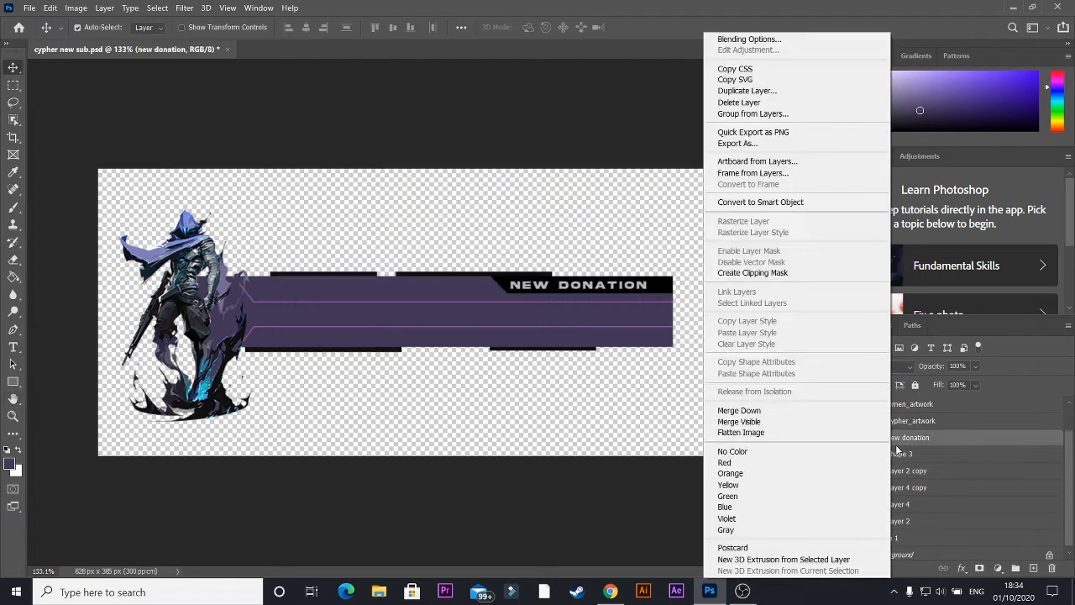
click(922, 459)
ctrl+click(914, 457)
right_click(911, 452)
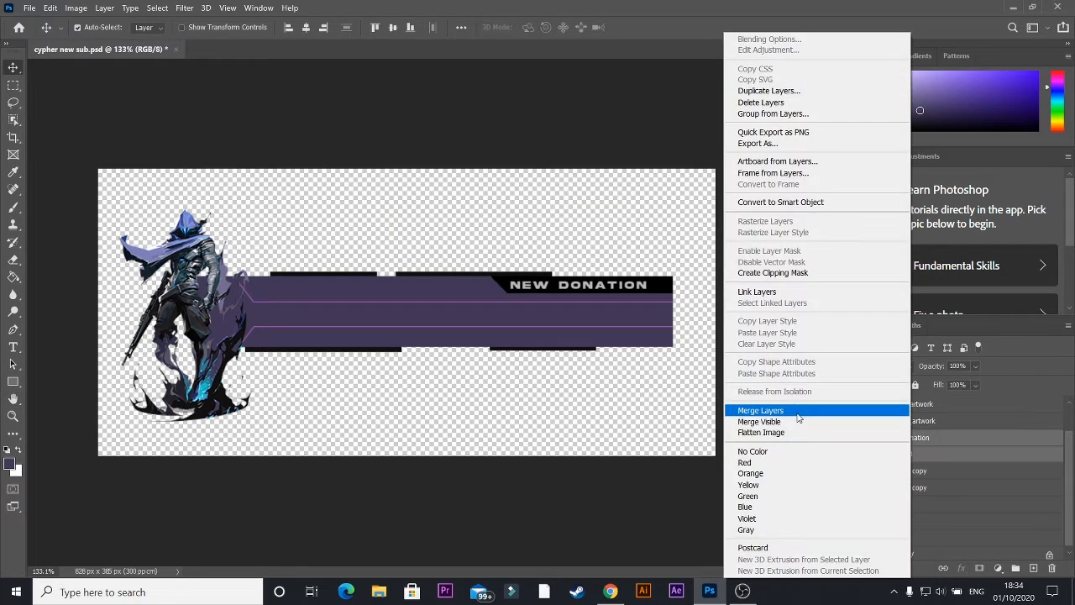
click(782, 408)
click(837, 452)
click(836, 452)
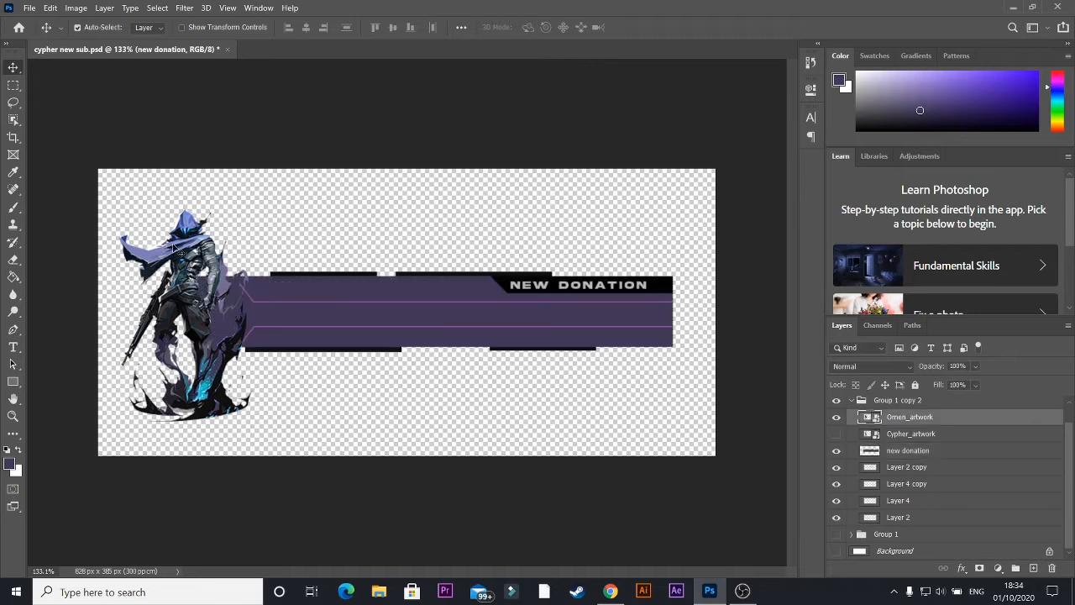
Delete the hidden Cypher_artwork layer from Group 1 copy 2
click(916, 417)
click(932, 435)
key(Delete)
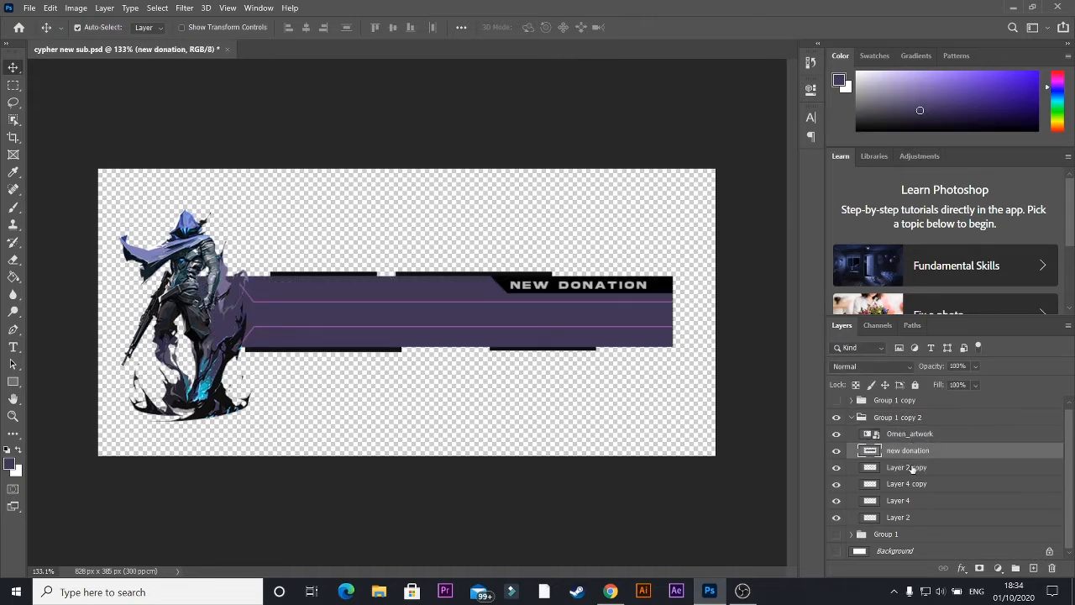
Check which edge strips Layer 4 and Layer 2 hold, and hide Layer 4 and Layer 4 copy
click(898, 501)
click(836, 501)
click(836, 518)
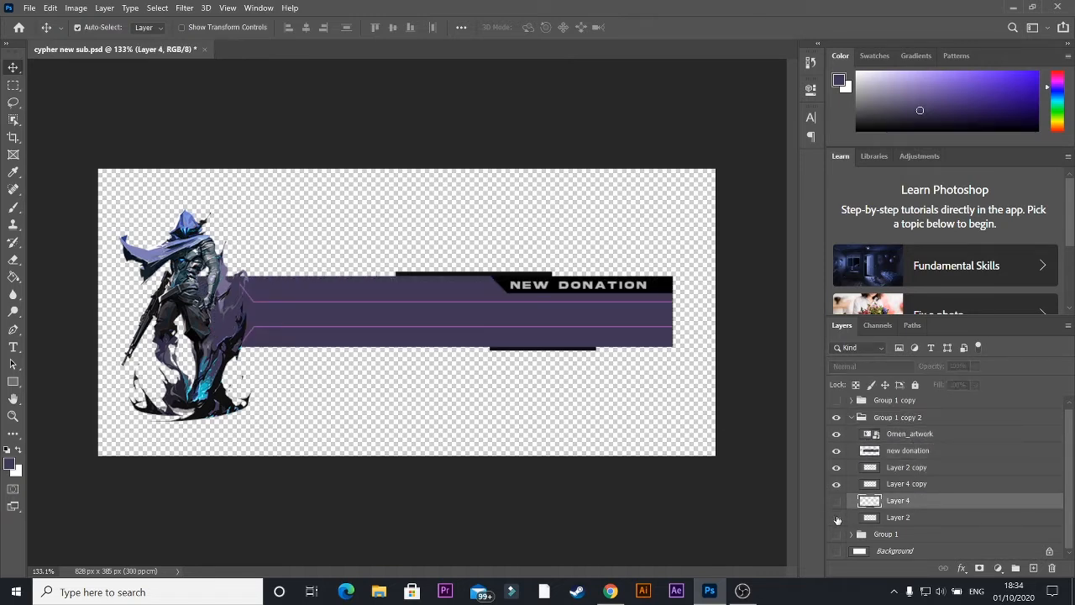
click(836, 501)
click(836, 502)
click(836, 518)
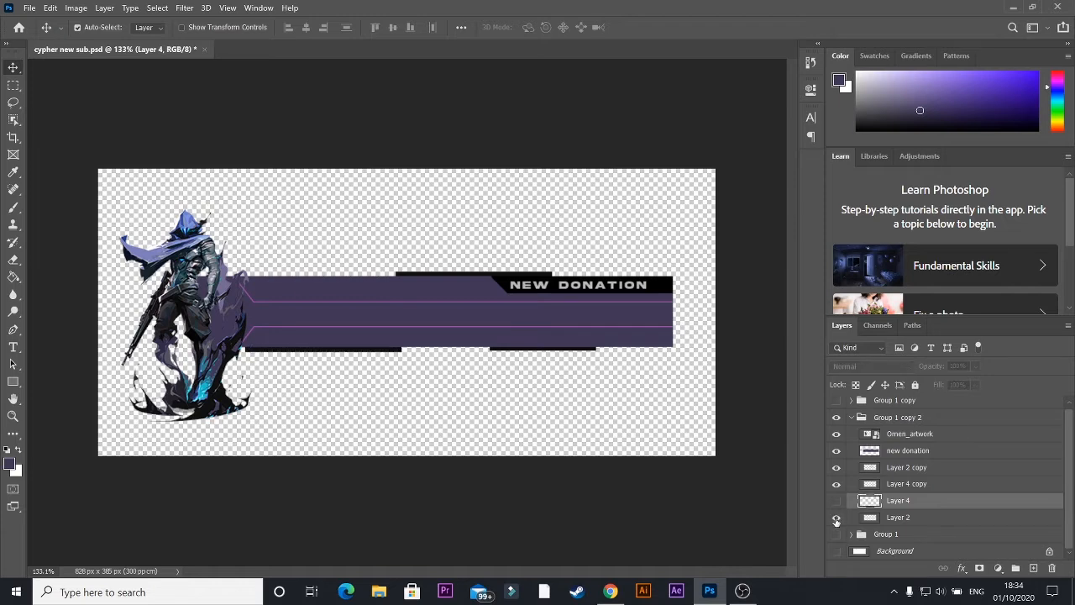
click(519, 352)
key(ctrl+comma)
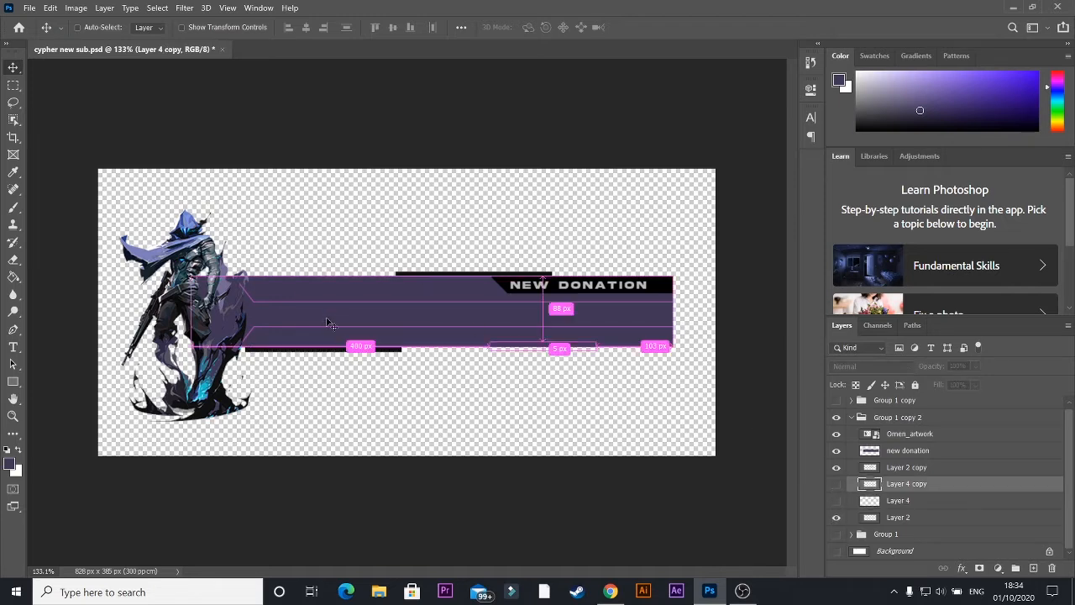
key(ctrl+shift+s)
key(Escape)
click(29, 9)
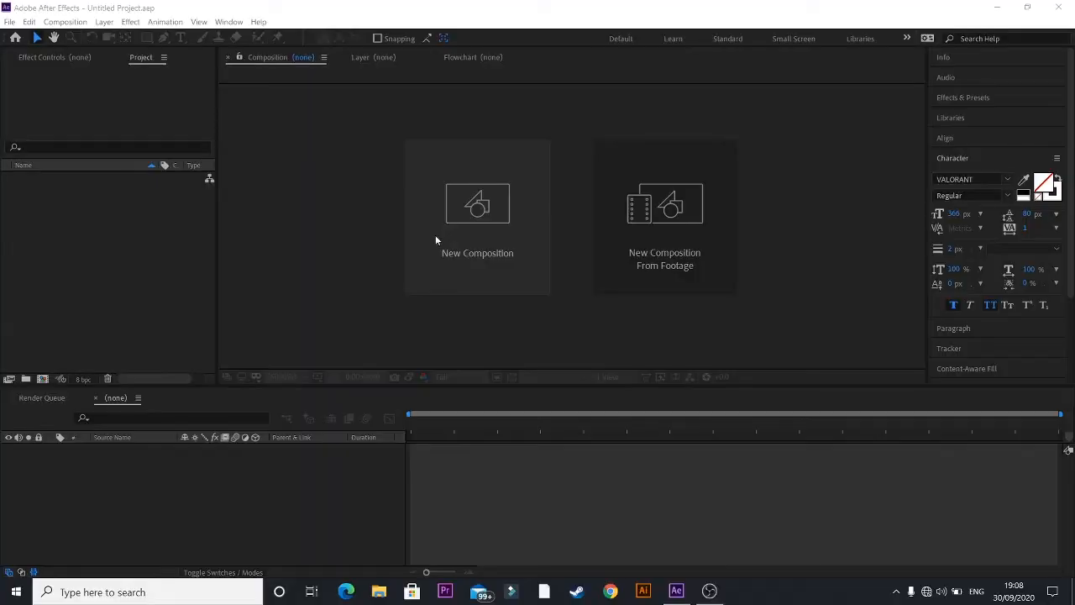
In After Effects, create an HDTV 1080 29.97 composition and import cypher new sub.psd from the among us folder
click(435, 234)
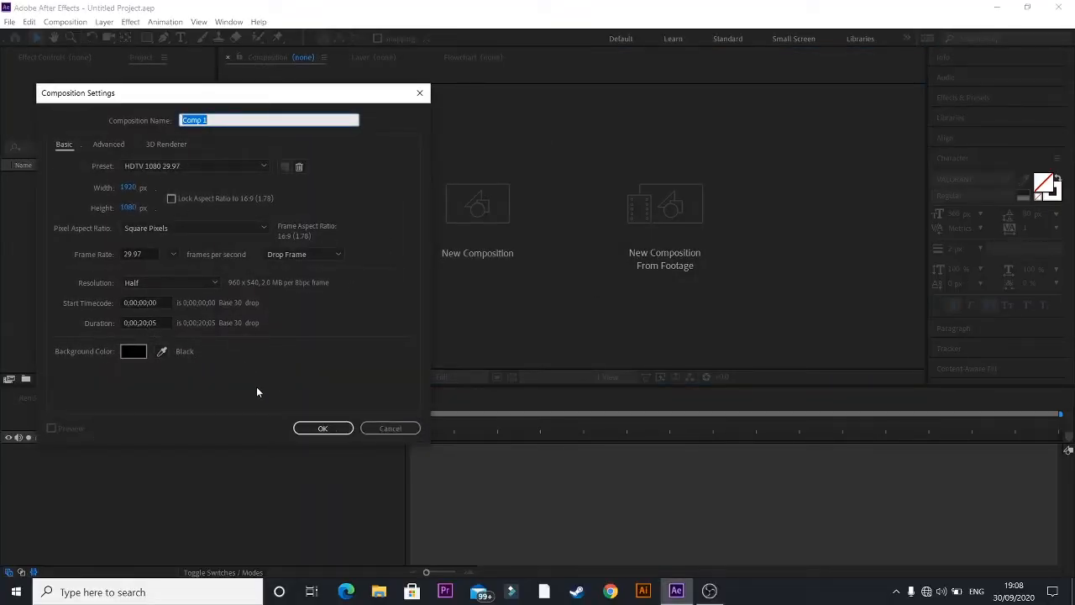
click(324, 428)
double_click(102, 300)
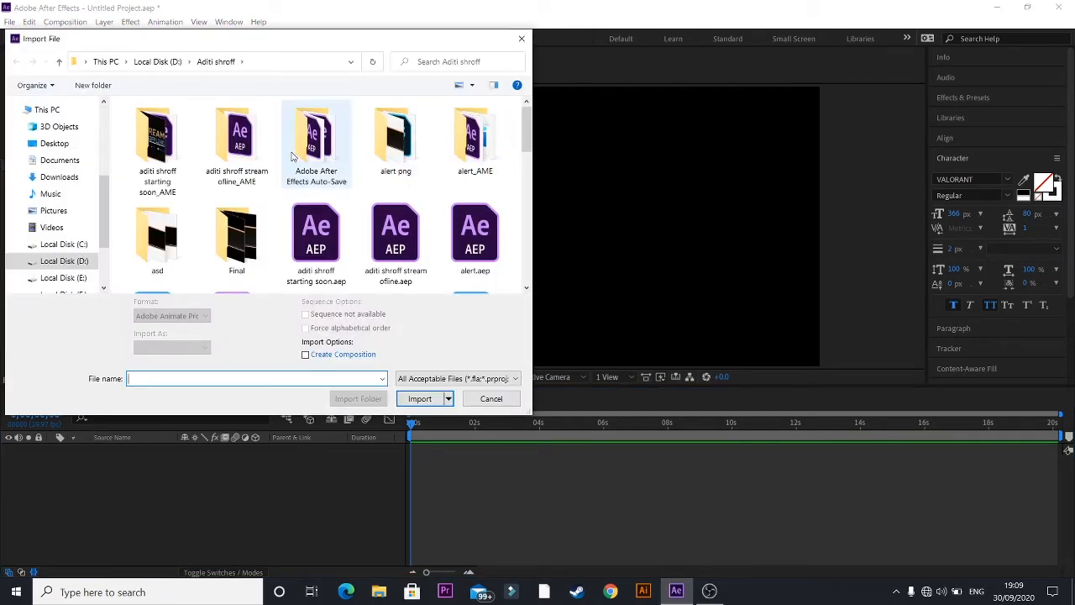
click(172, 63)
scroll(378, 229, down, 3)
double_click(395, 143)
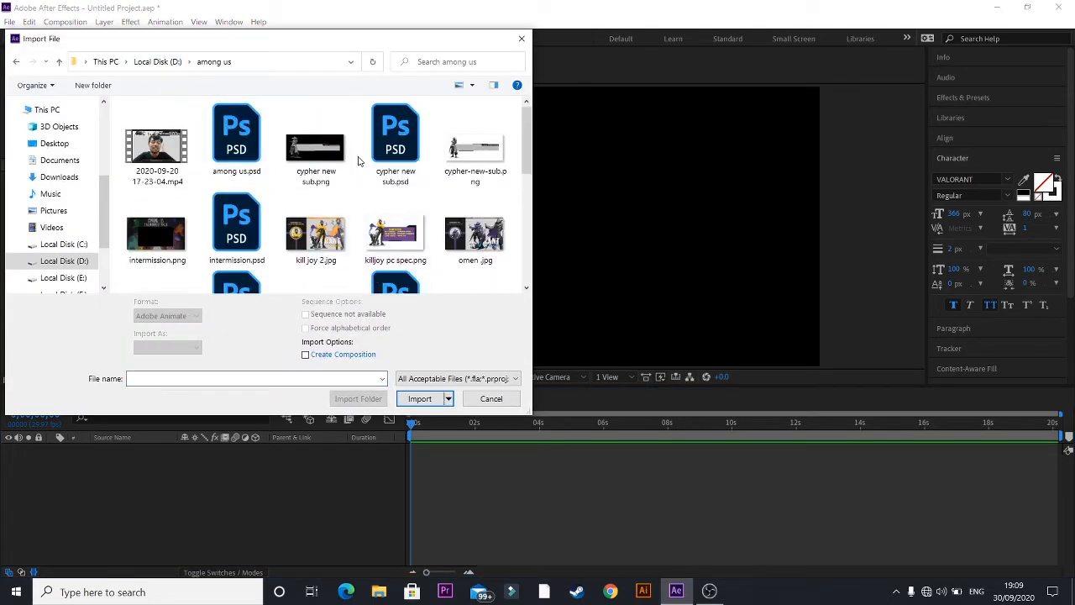
double_click(393, 145)
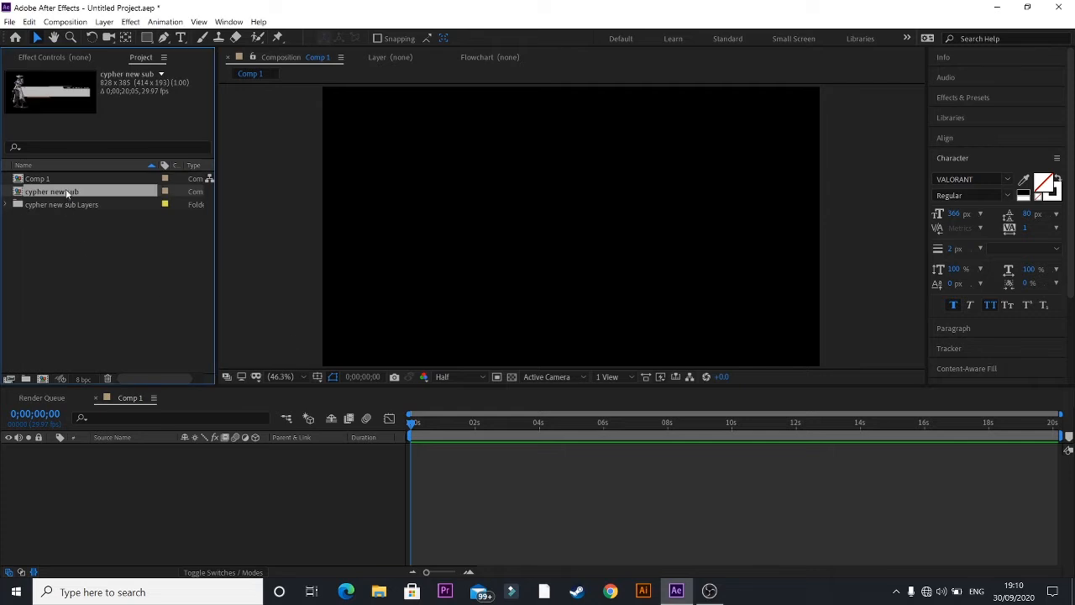
Set the cypher new sub composition's preview resolution to Full and open its Group 1 copy precomposition
scroll(484, 306, down, 2)
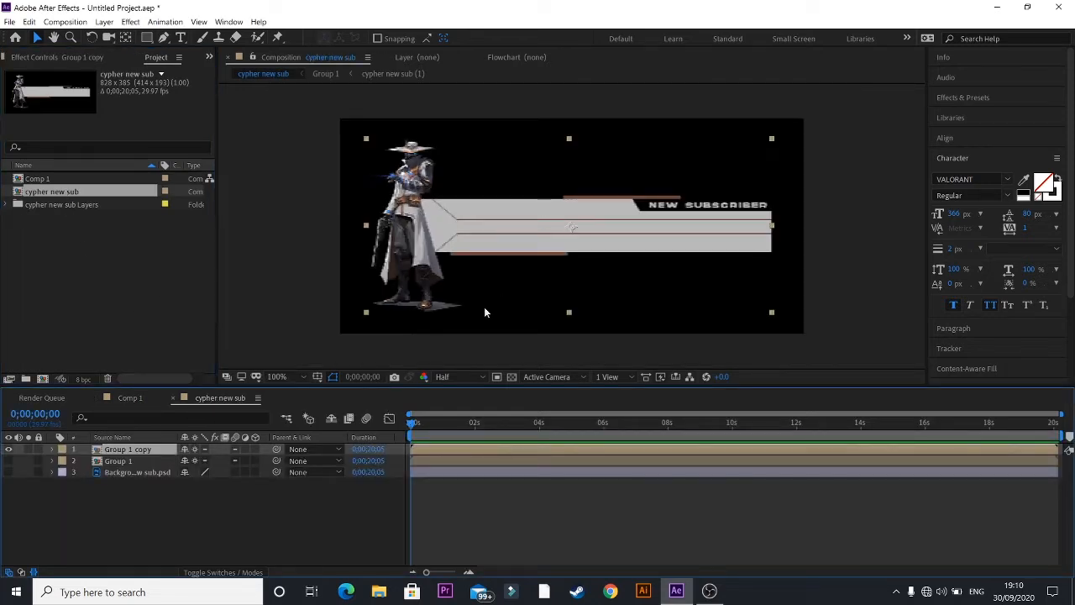
scroll(484, 308, up, 1)
click(454, 377)
click(452, 408)
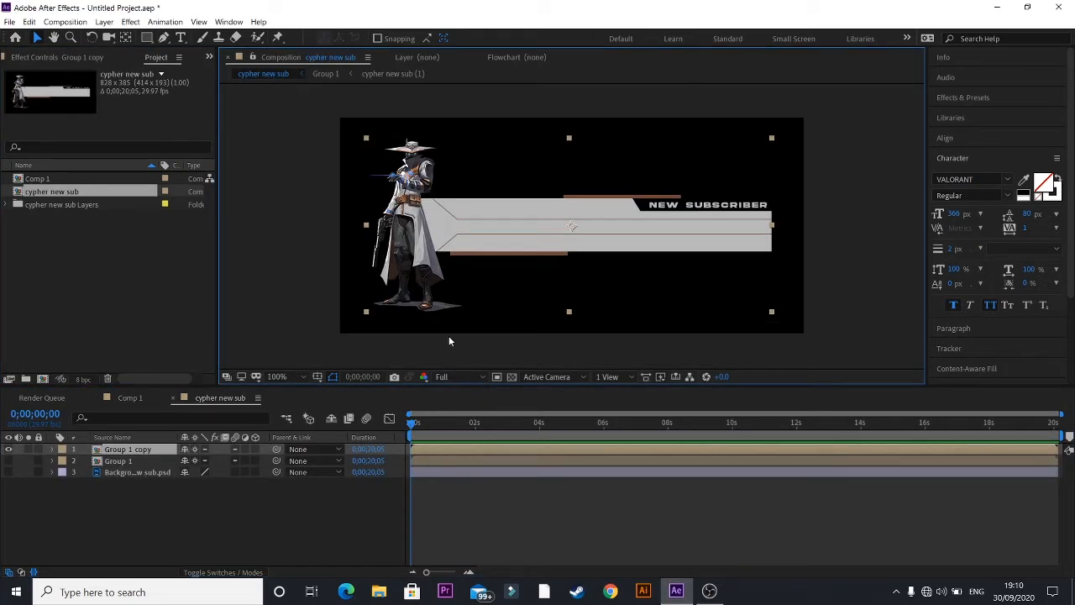
double_click(127, 450)
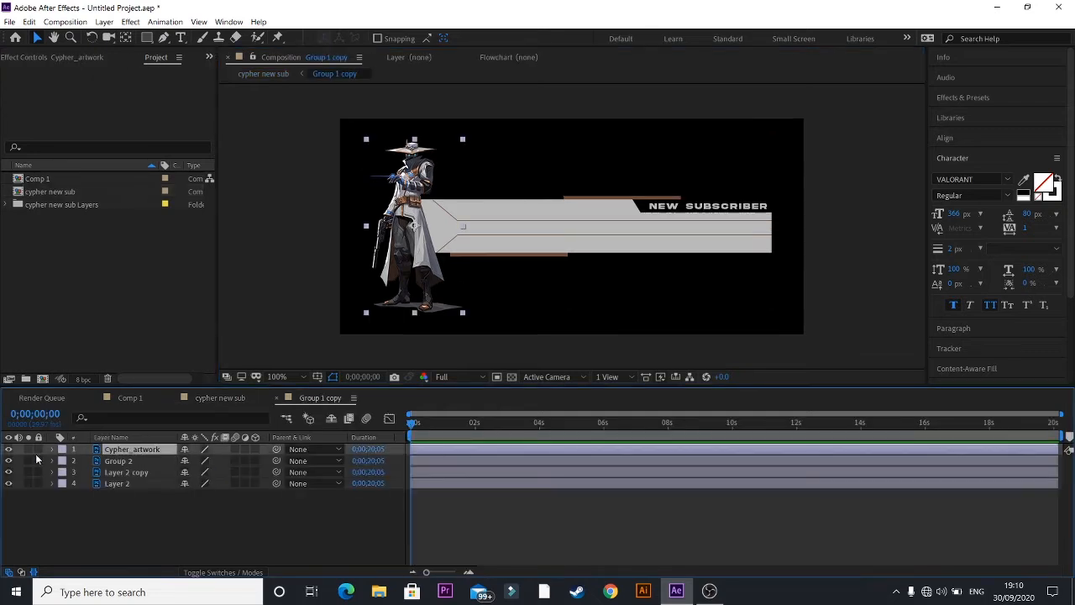
Toggle the visibility of Cypher_artwork, Group 2, Layer 2 copy and Layer 2 in turn to identify each banner part
click(8, 450)
click(8, 450)
click(8, 461)
click(8, 461)
click(9, 472)
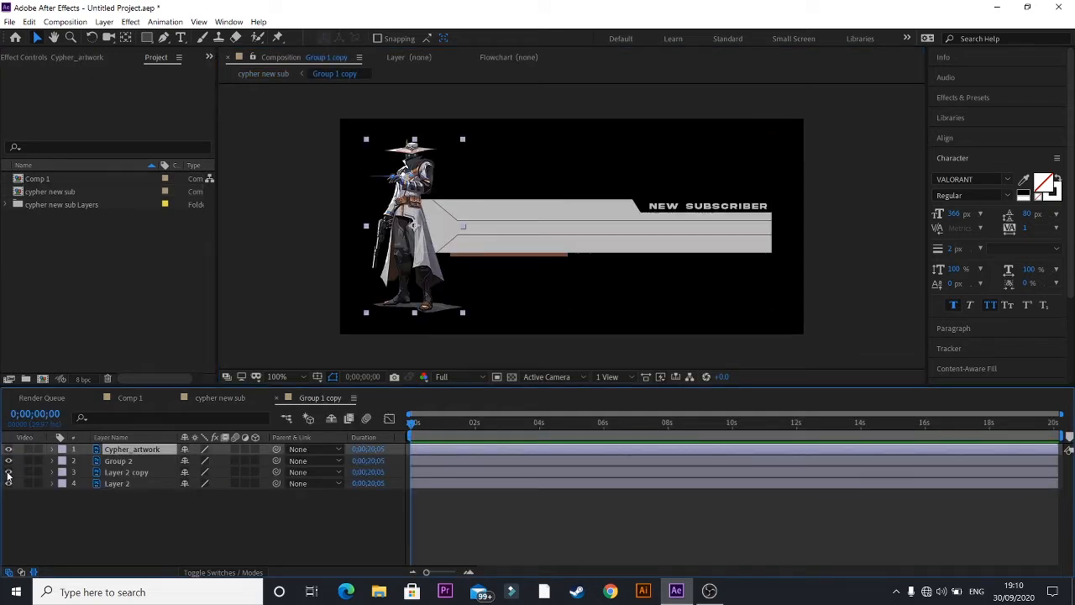
click(8, 472)
click(9, 484)
click(8, 484)
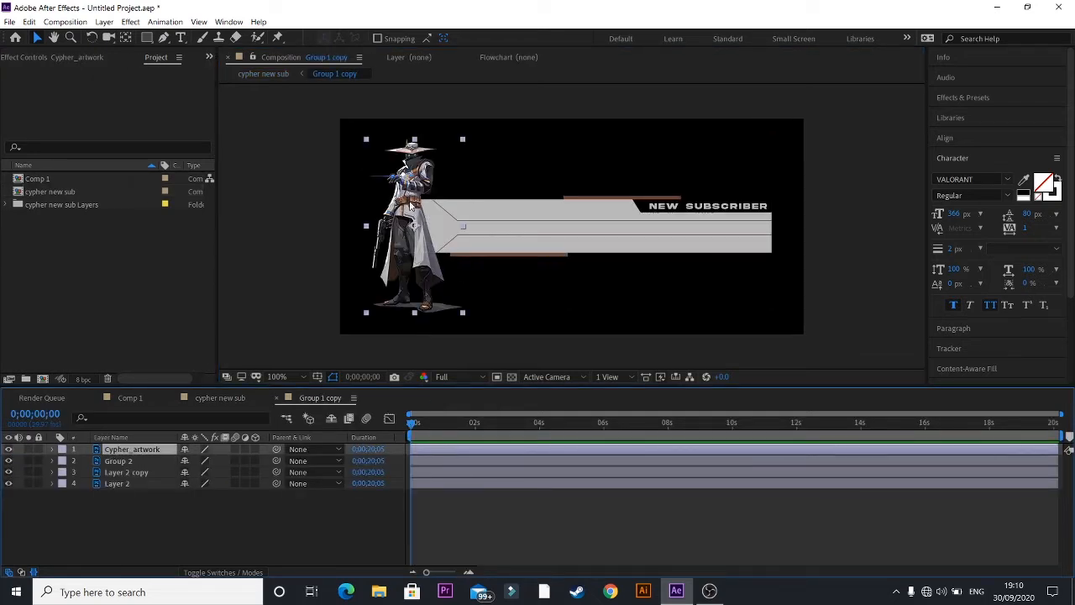
Keyframe the Cypher_artwork position from 133, 546 below the frame at the start to 133, 191 at about 1 second
drag(411, 220, 409, 232)
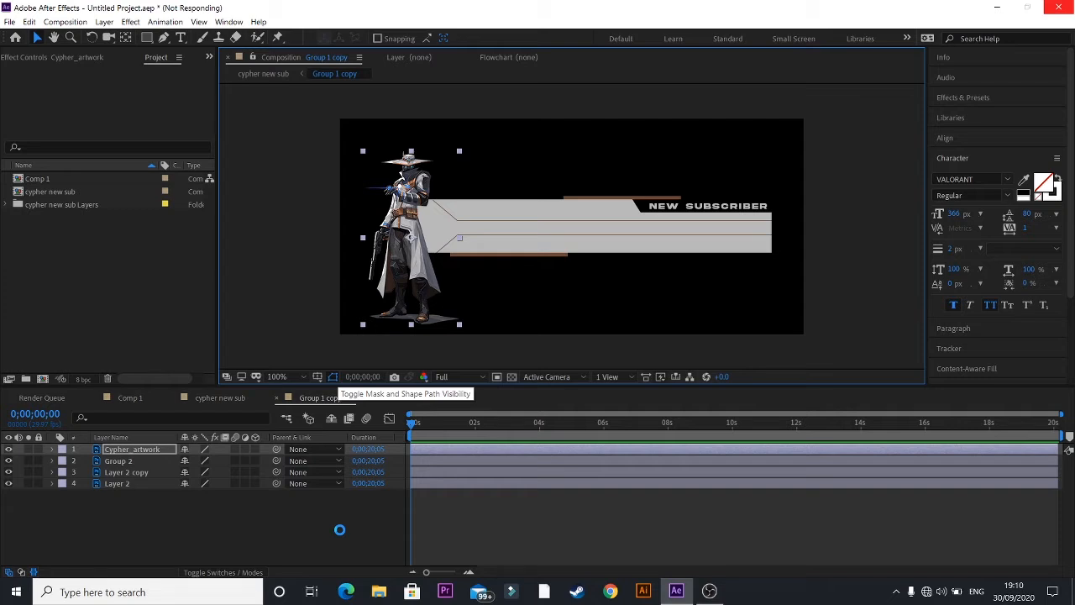
click(339, 530)
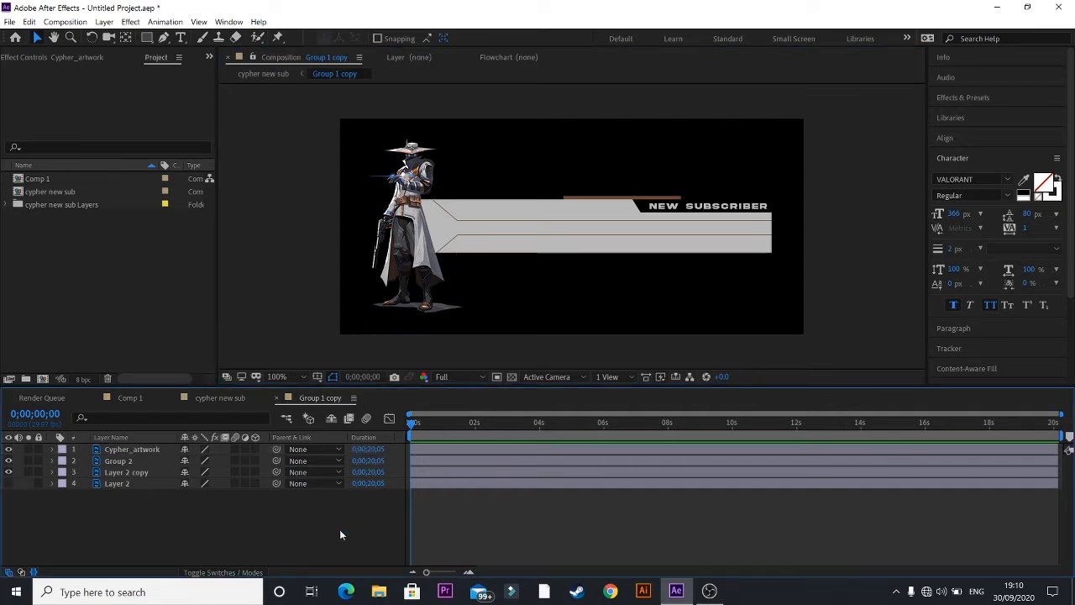
click(150, 450)
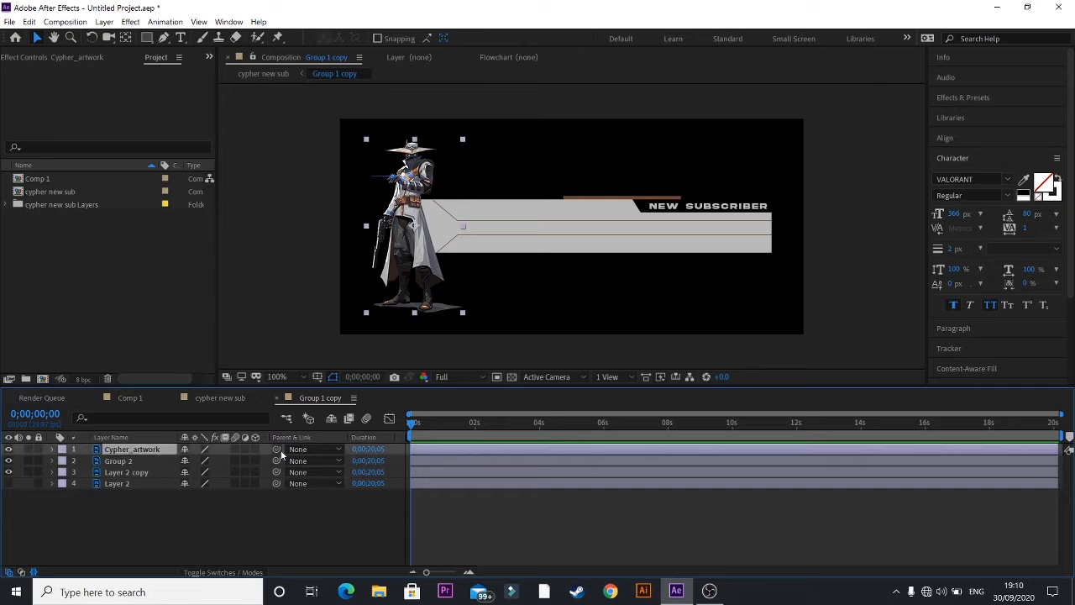
key(p)
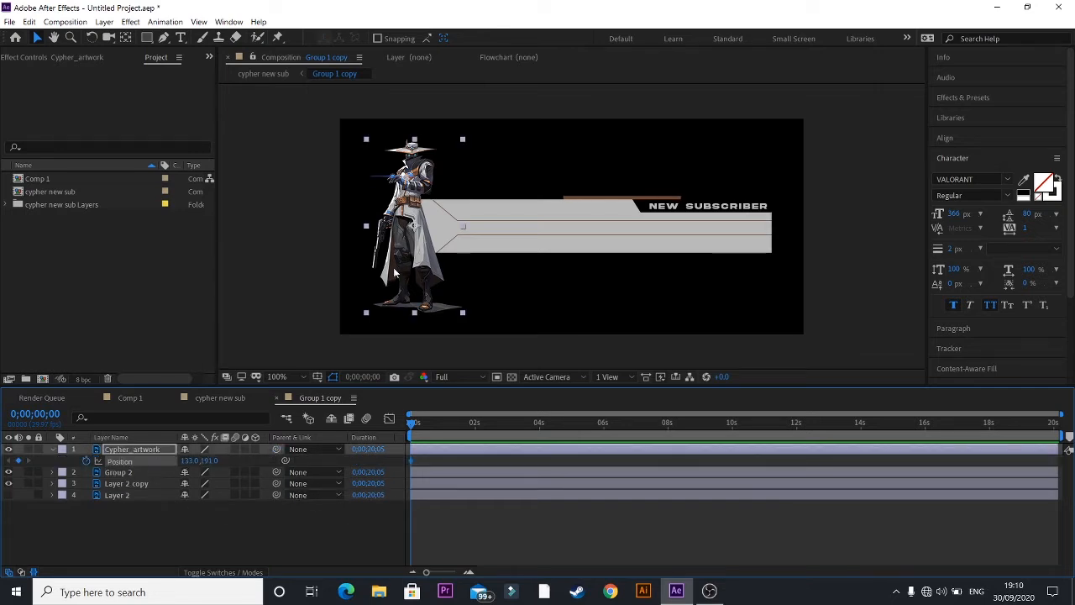
click(448, 425)
key(Home)
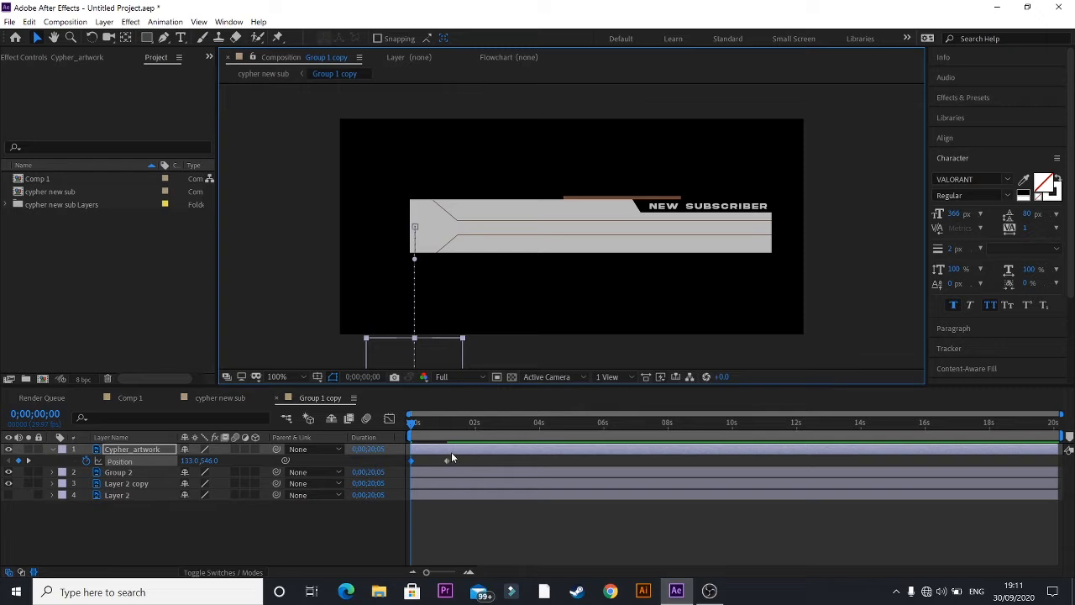
Apply Easy Ease to both Cypher_artwork position keyframes and preview the character's entrance
key(space)
drag(467, 423, 407, 431)
drag(470, 456, 405, 470)
key(F9)
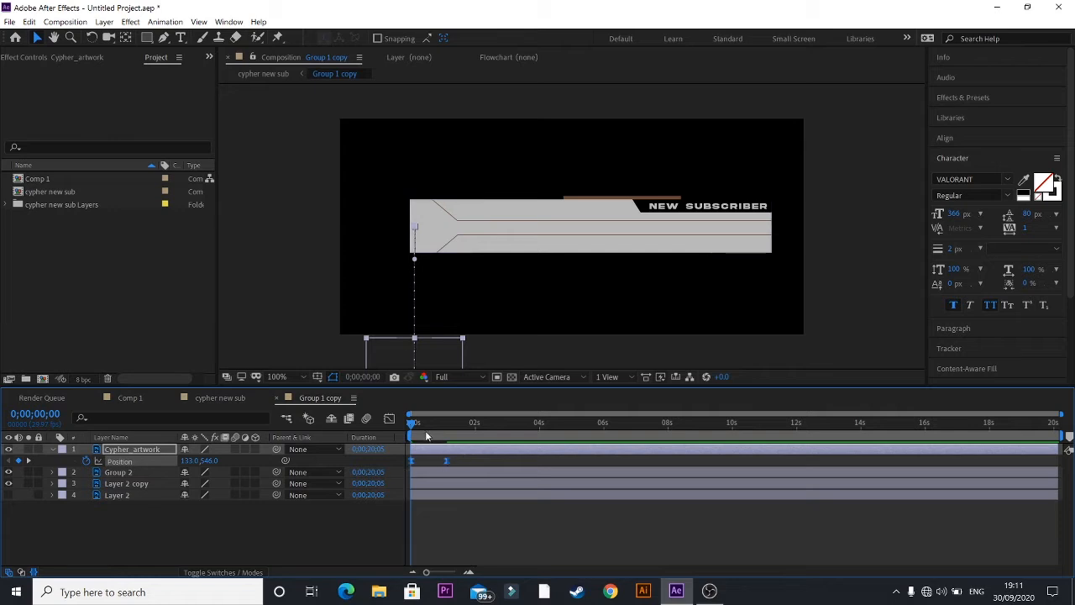
key(space)
key(space)
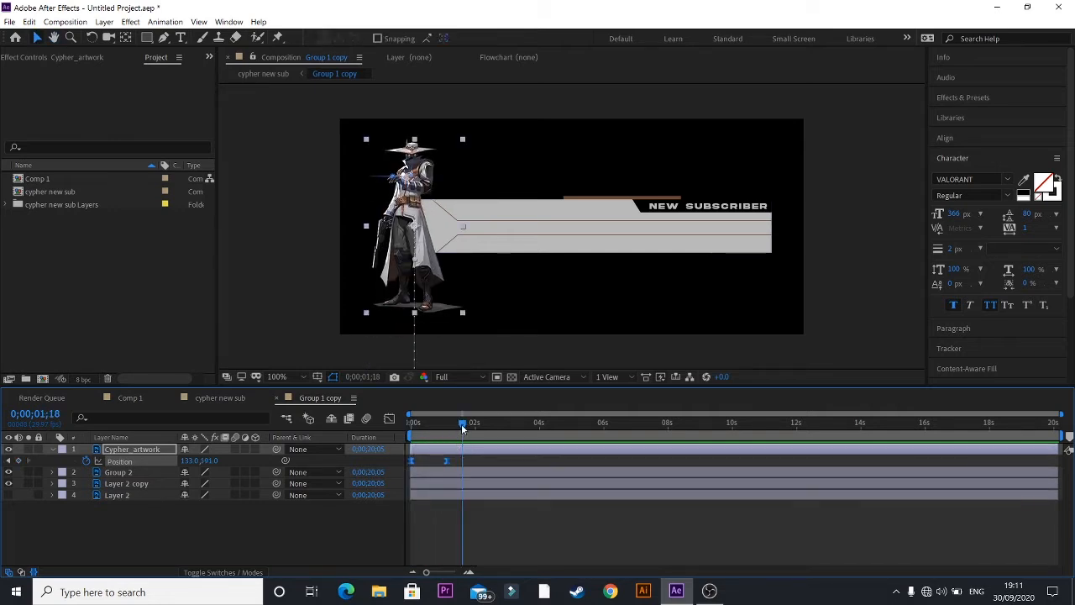
Reshape the Cypher_artwork position speed graph to peak early and slow down gradually, and preview it from the start
drag(462, 424, 436, 423)
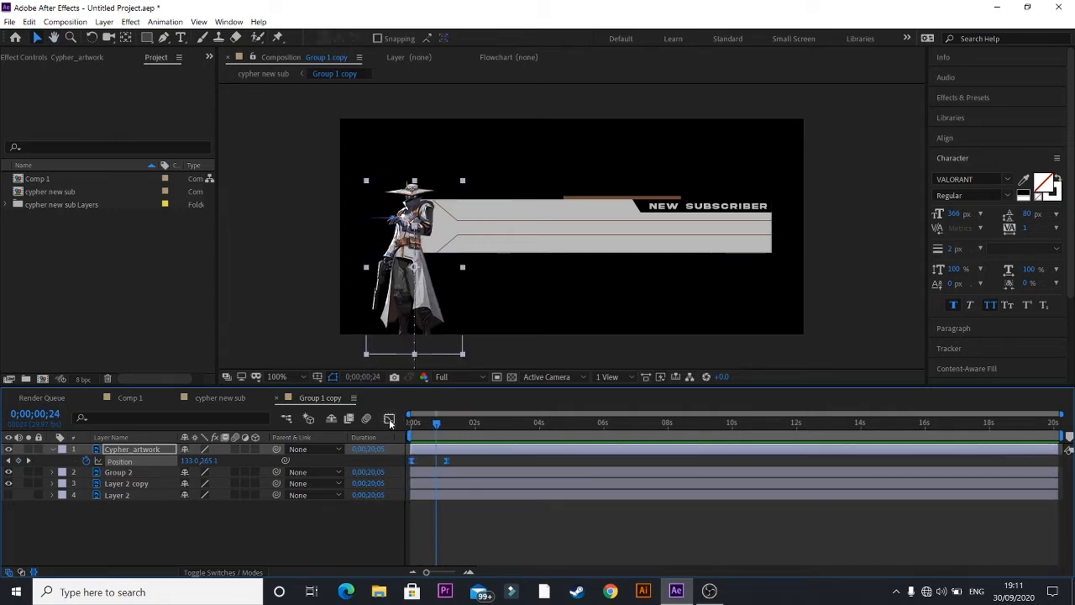
click(389, 419)
right_click(522, 465)
click(489, 540)
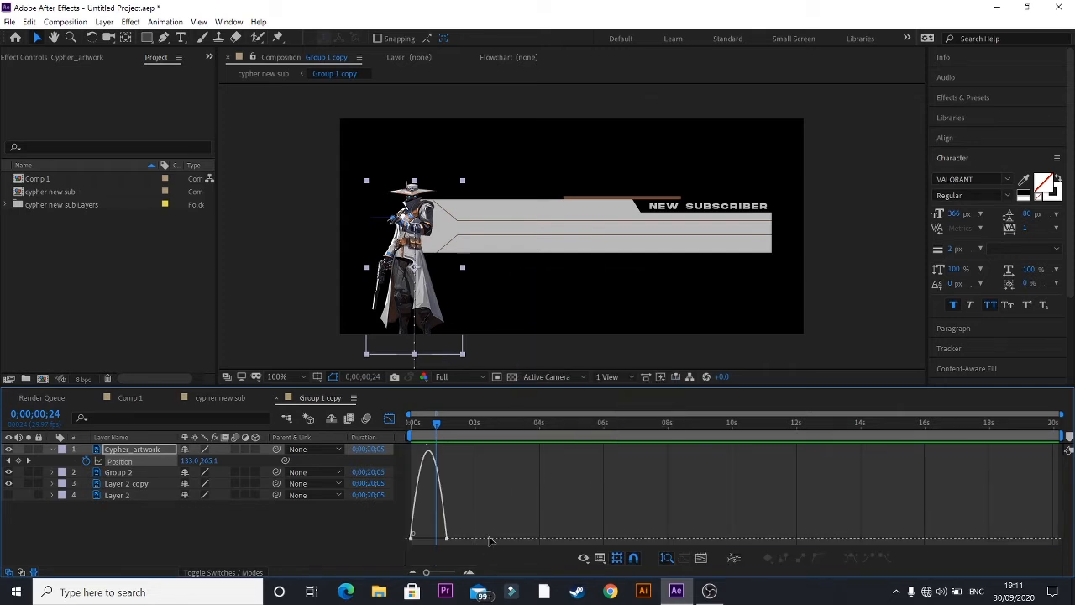
drag(426, 572, 446, 572)
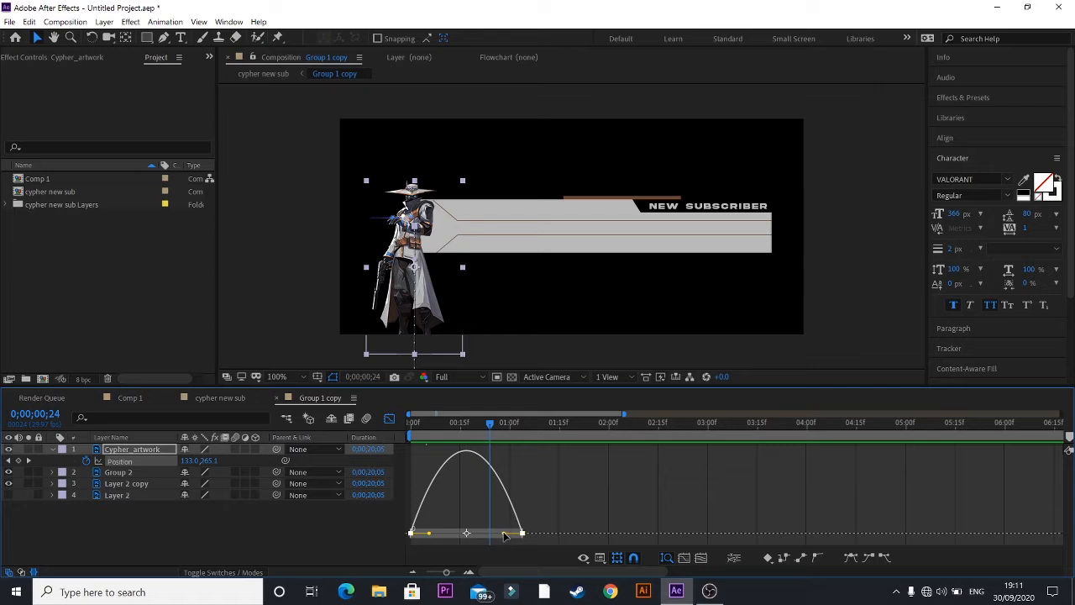
drag(504, 535, 440, 540)
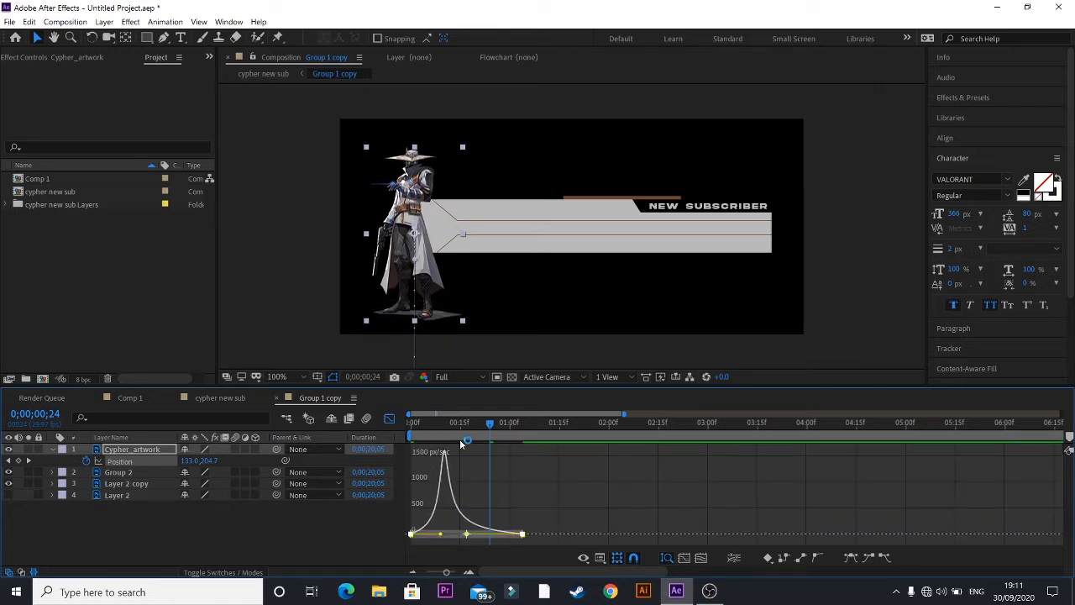
click(389, 419)
drag(487, 423, 410, 429)
key(space)
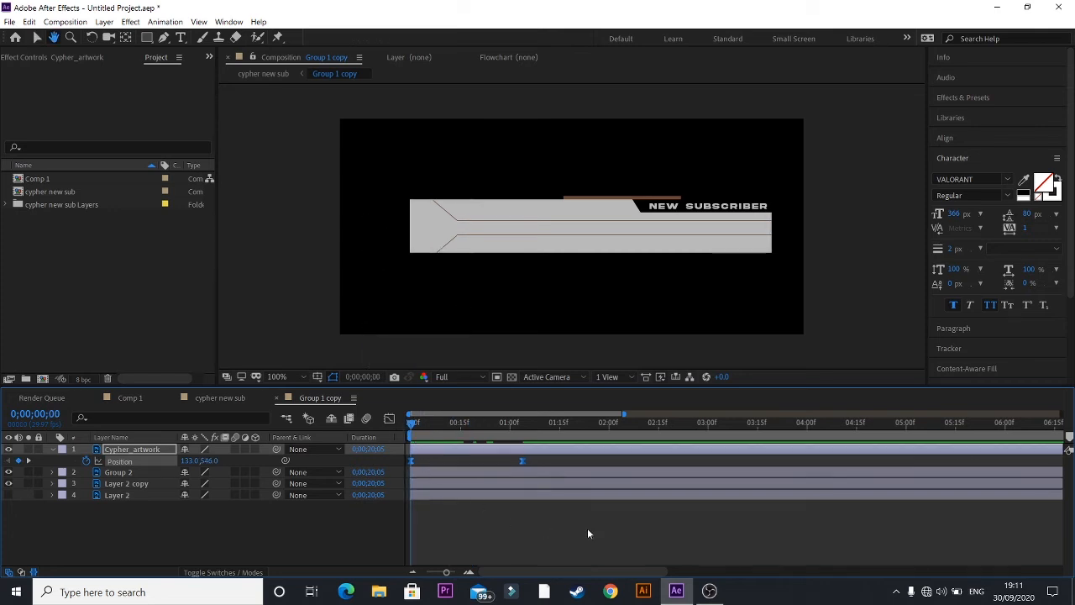
Make Layer 2 visible in the Group 1 copy composition
drag(613, 421, 483, 425)
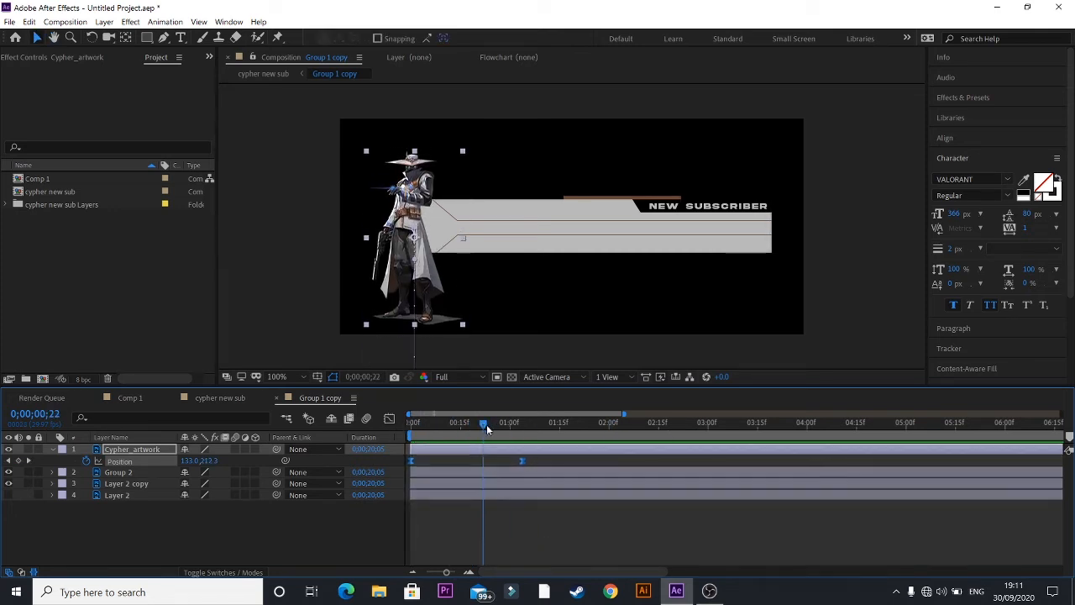
click(136, 474)
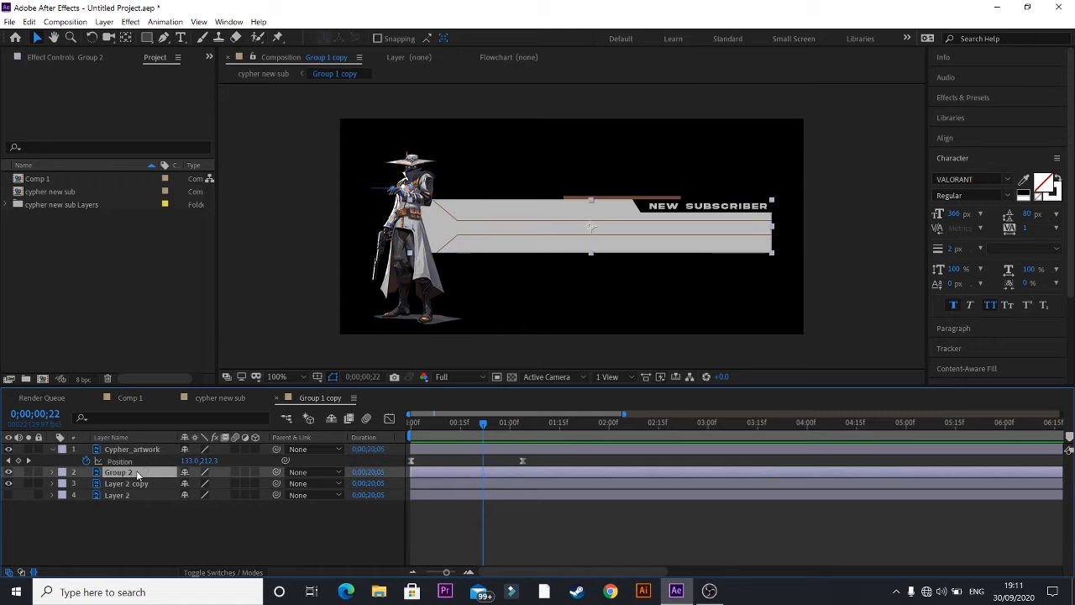
click(8, 497)
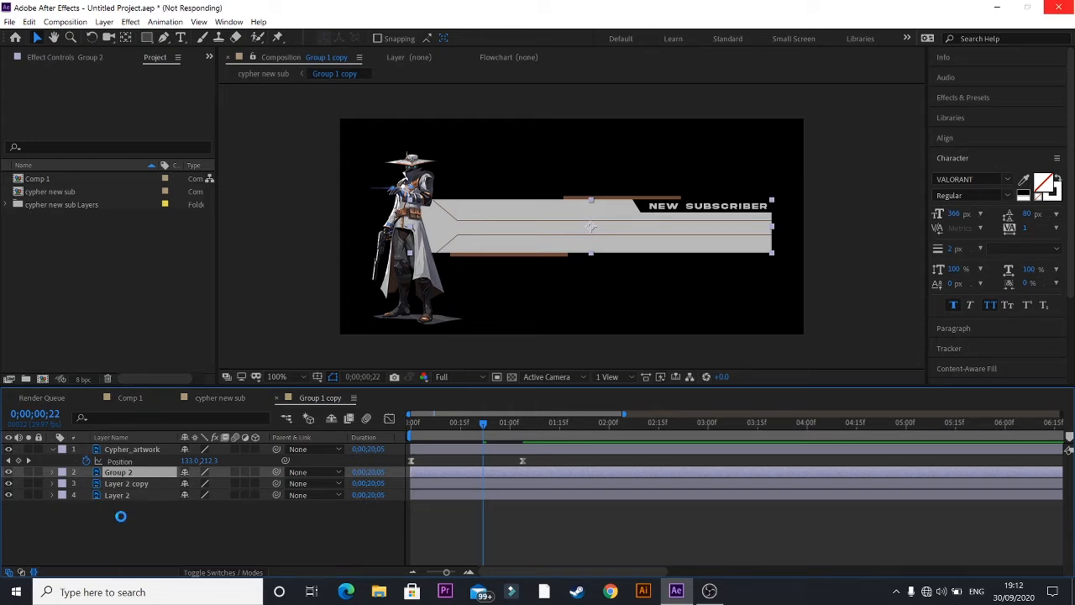
click(121, 522)
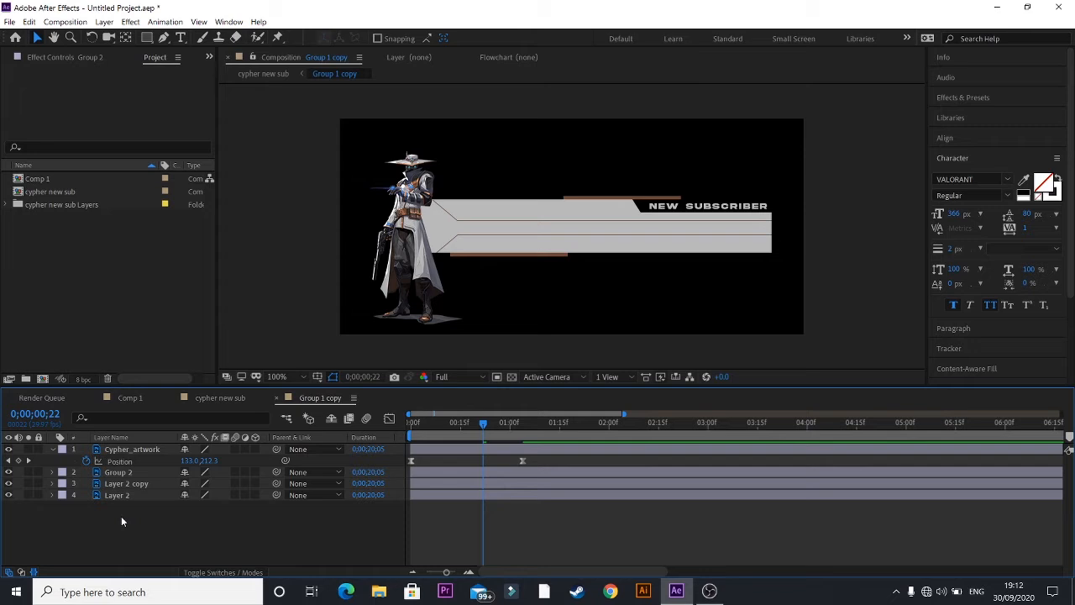
Keyframe the Group 2 position from -331, 191.5 at 0;00;01;04 to 448, 191.5 at 0;00;02;00 and apply Easy Ease
click(138, 472)
key(p)
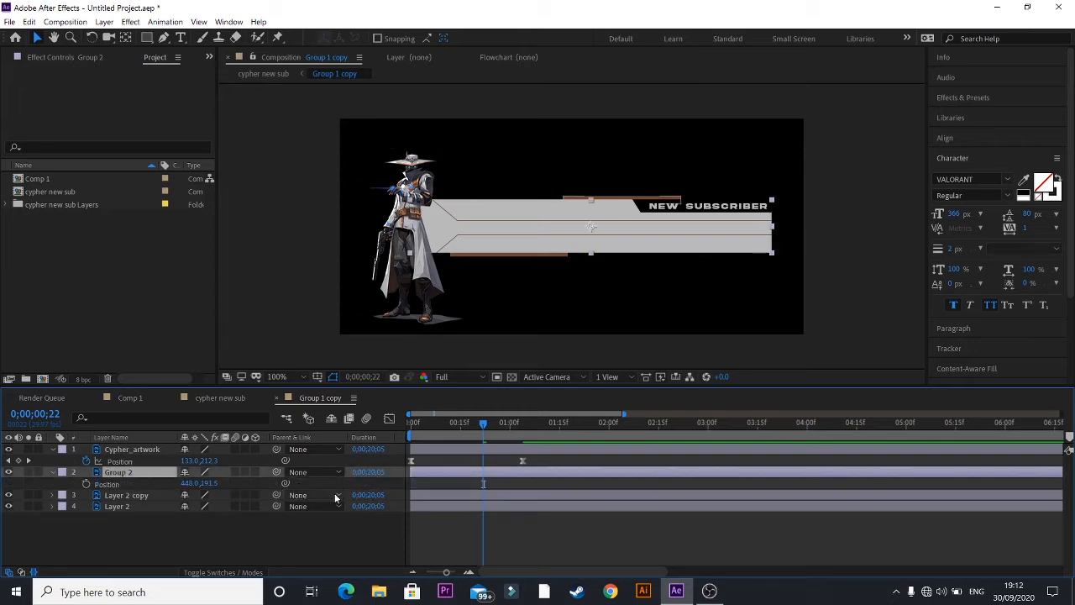
click(86, 483)
click(87, 484)
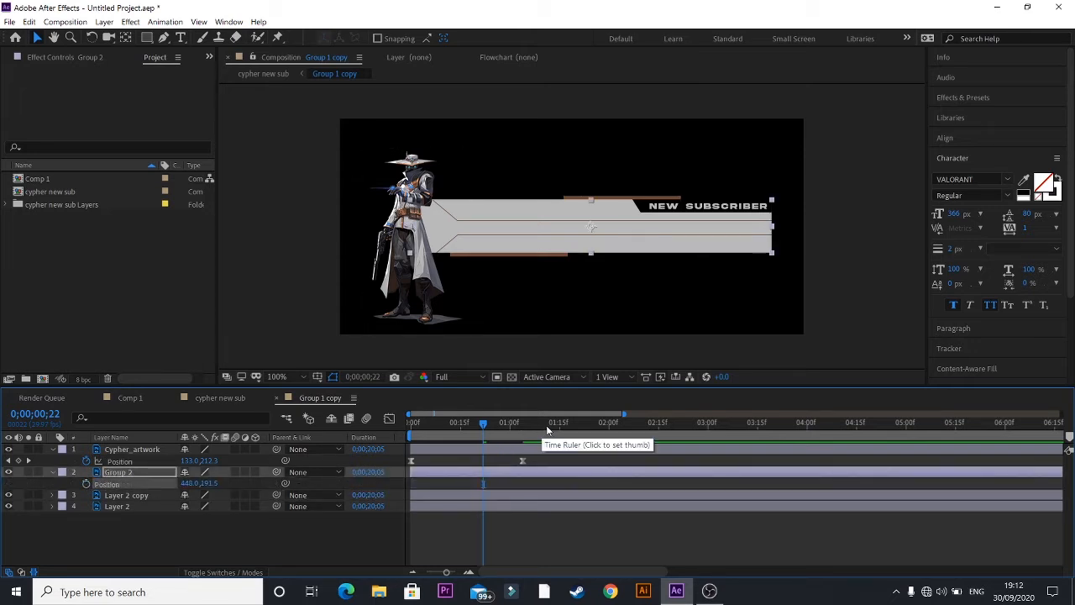
click(564, 425)
drag(564, 423, 608, 423)
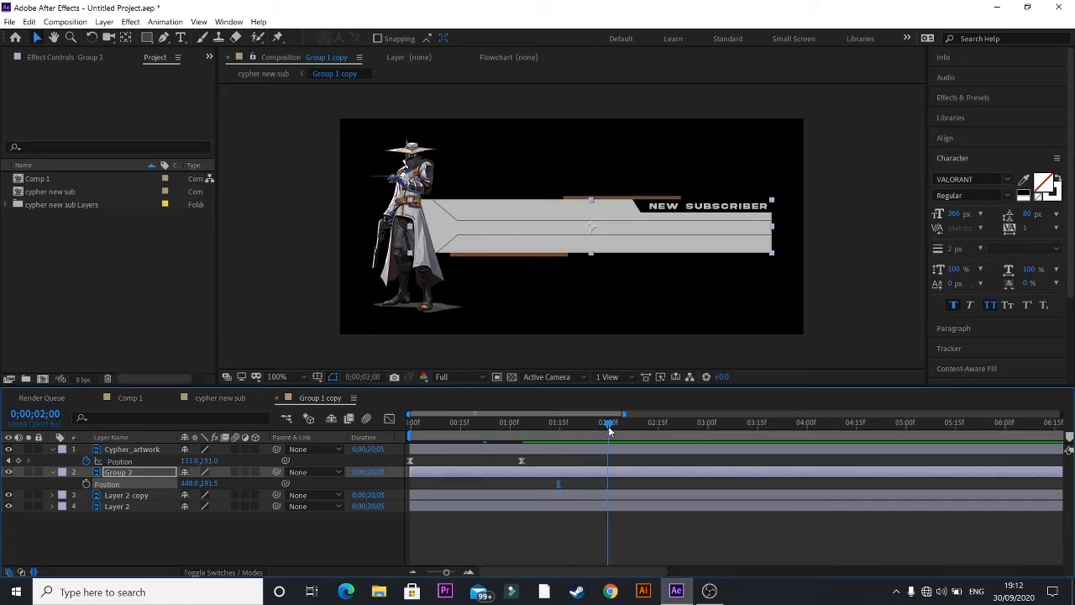
click(87, 484)
click(521, 425)
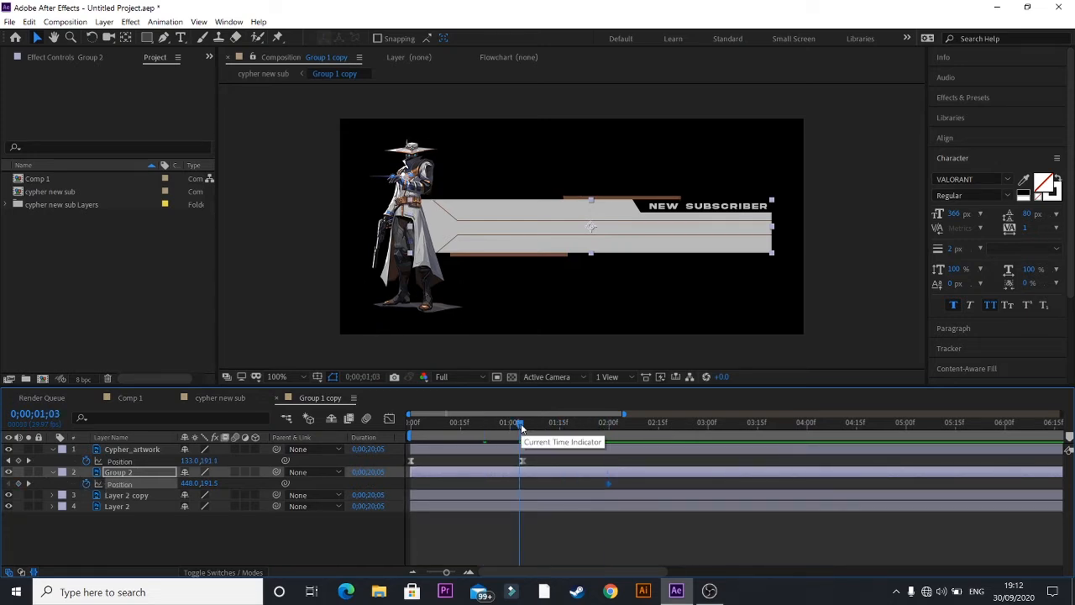
drag(682, 240, 246, 250)
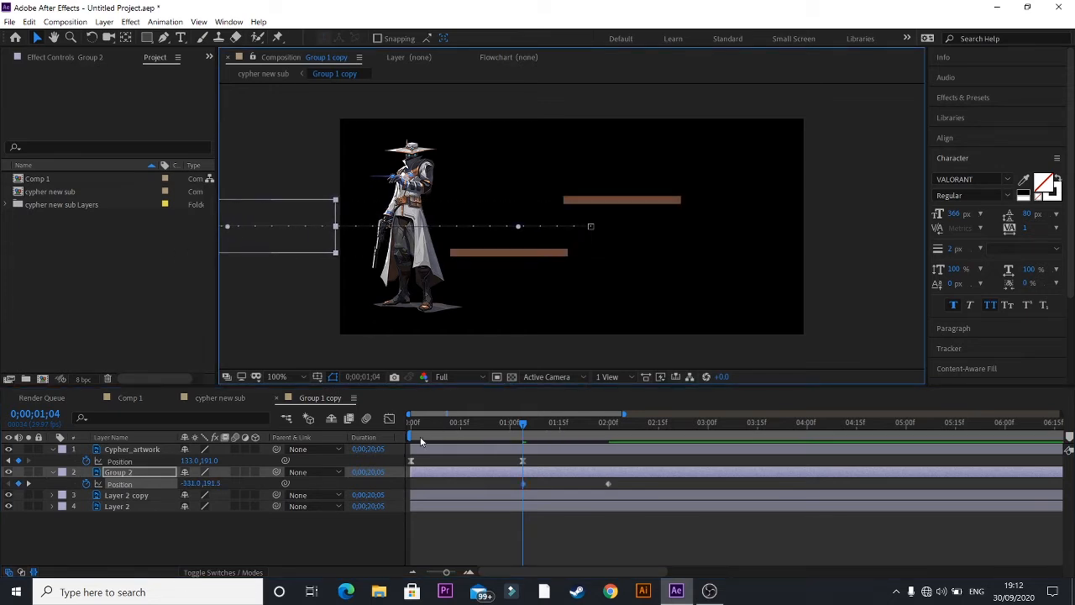
drag(643, 477, 479, 493)
key(F9)
Keyframe the Layer 2 copy position from -125, 145 outside the frame at 0;00;01;04 to 504, 145 at about 1.6 seconds
click(160, 496)
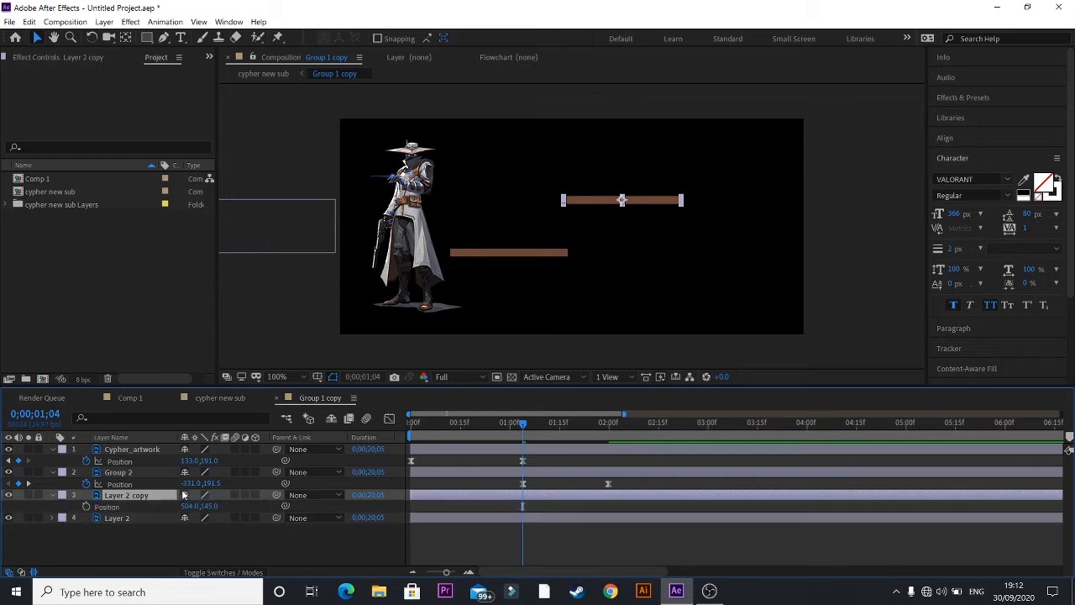
click(619, 423)
drag(621, 427, 521, 426)
click(85, 506)
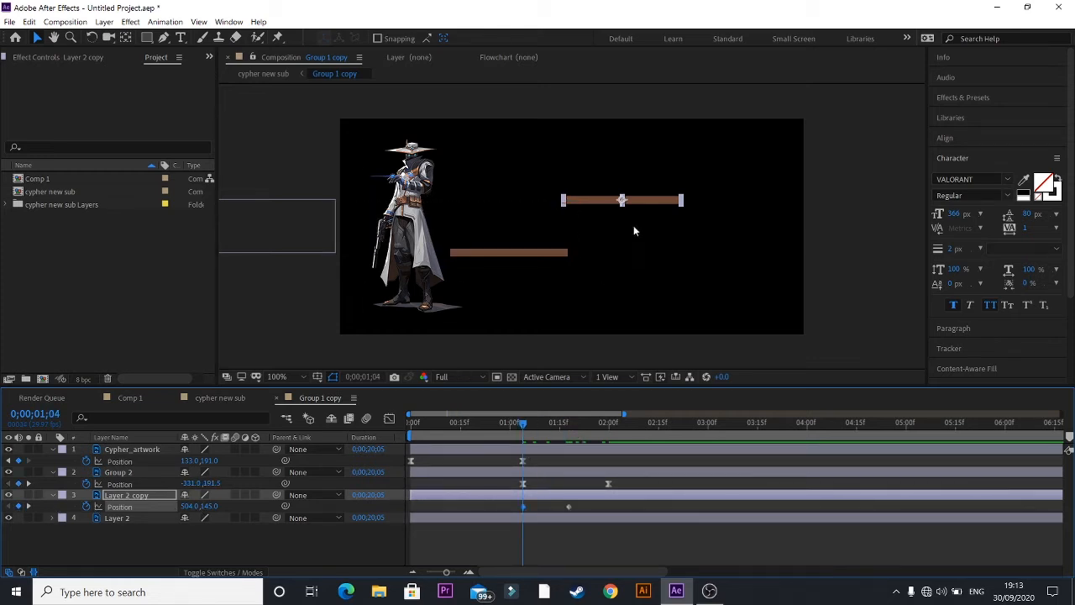
drag(640, 203, 294, 208)
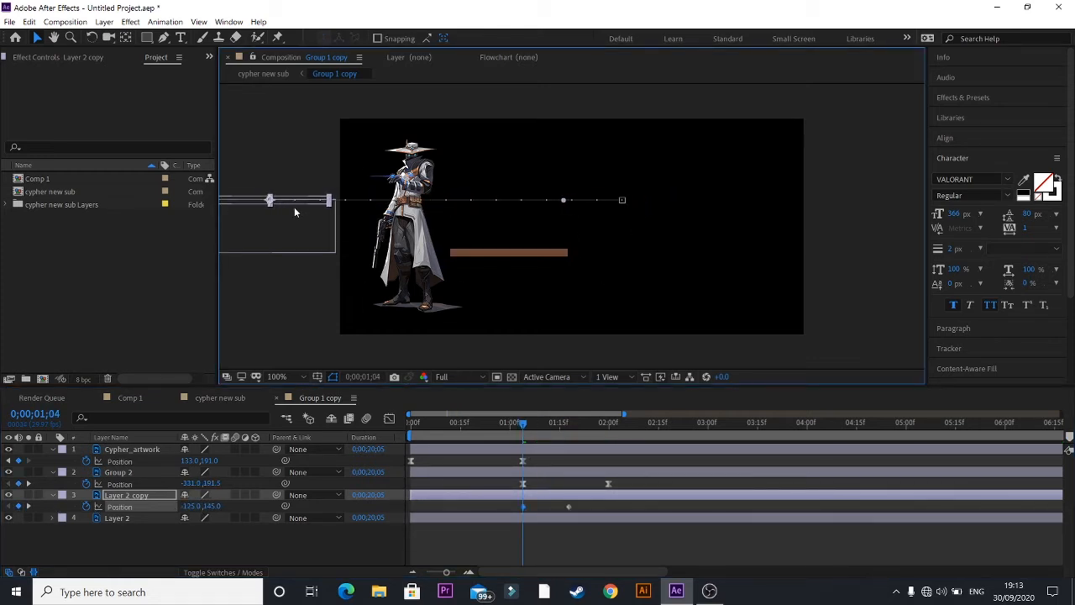
Copy the Layer 2 copy position keyframes onto Layer 2 and apply Easy Ease to the keyframes of both layers
click(121, 519)
drag(591, 502, 467, 511)
click(580, 516)
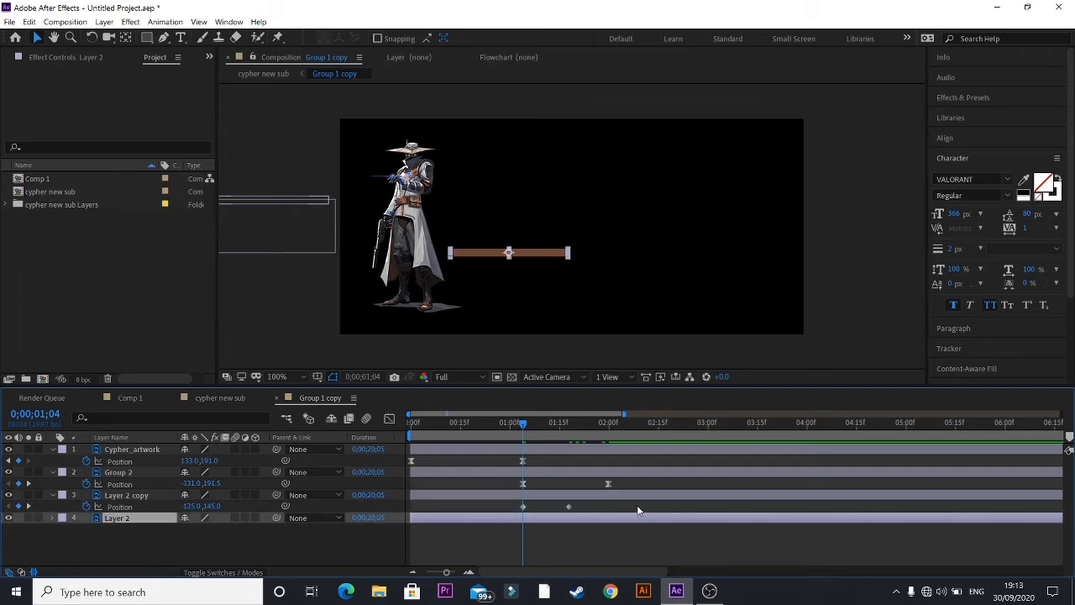
drag(638, 510, 489, 514)
click(436, 518)
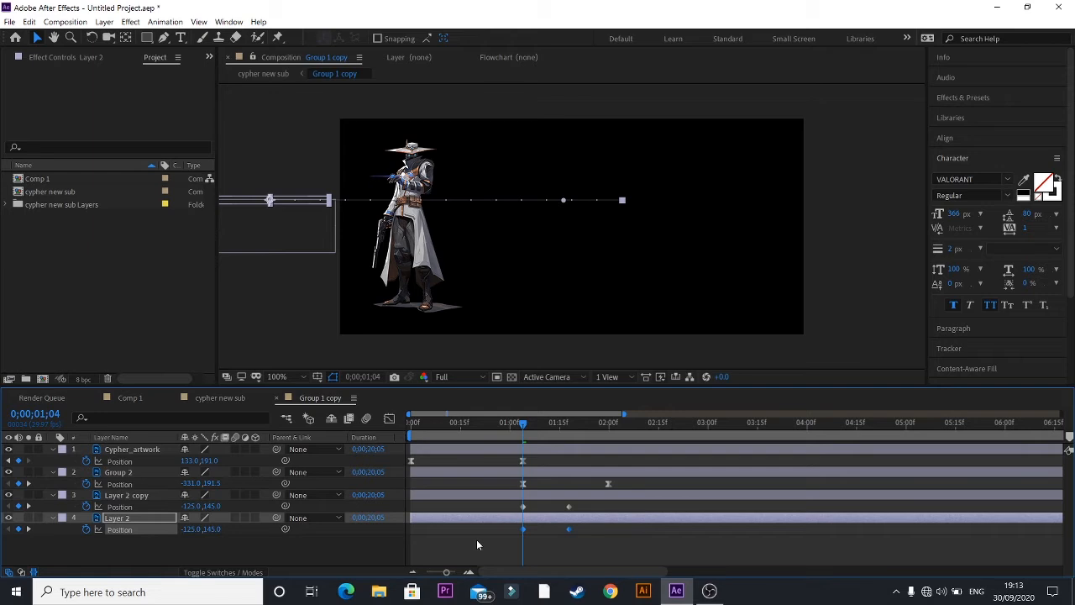
click(503, 499)
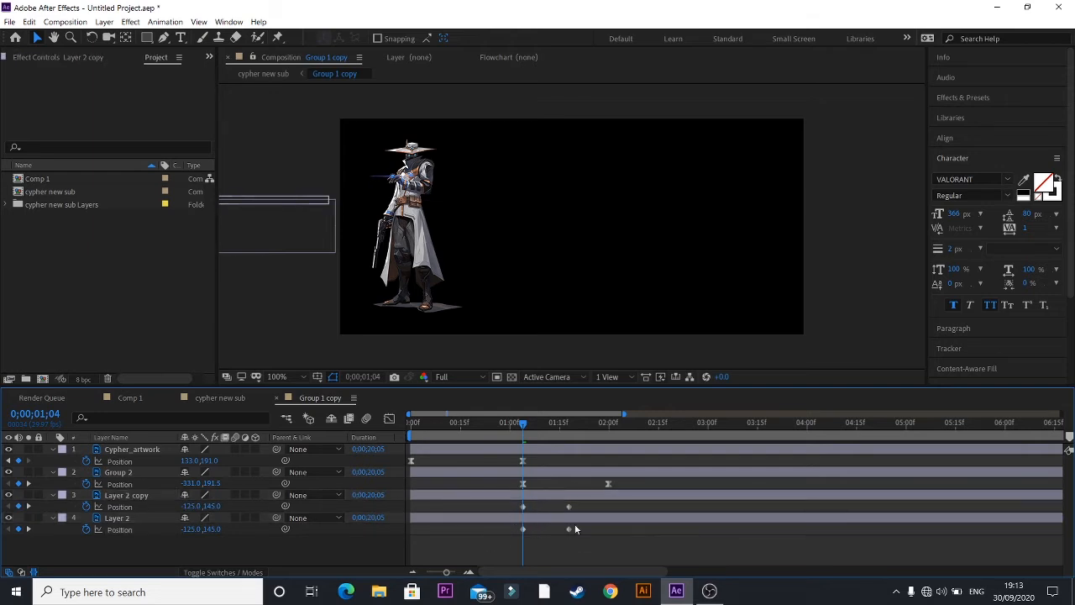
drag(599, 539, 490, 494)
Reshape the Group 2 position speed graph to peak early and slow down gradually
drag(630, 492, 500, 486)
click(389, 419)
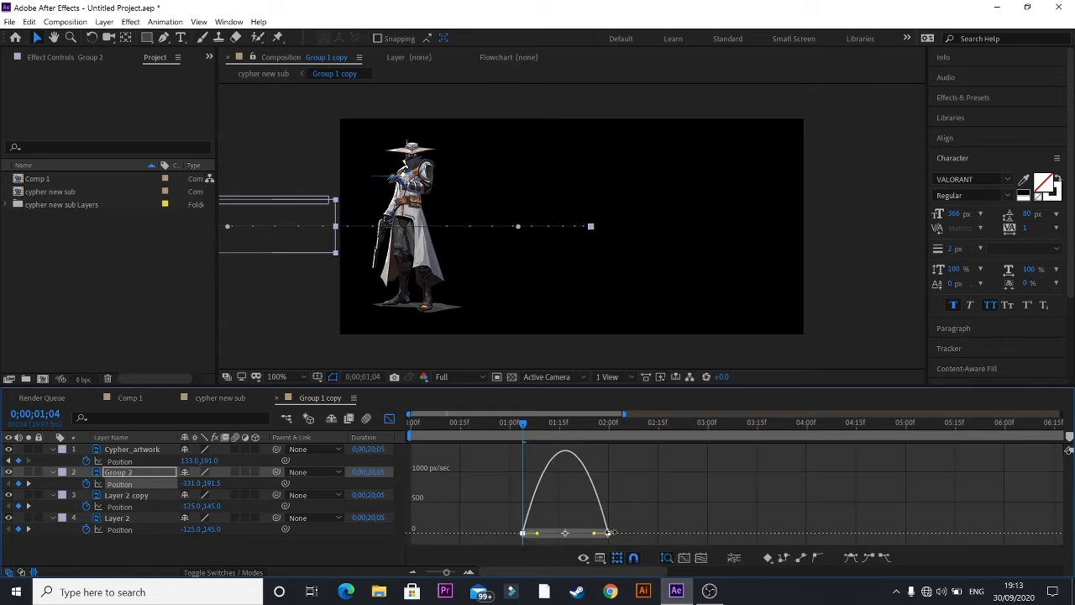
drag(594, 534, 547, 538)
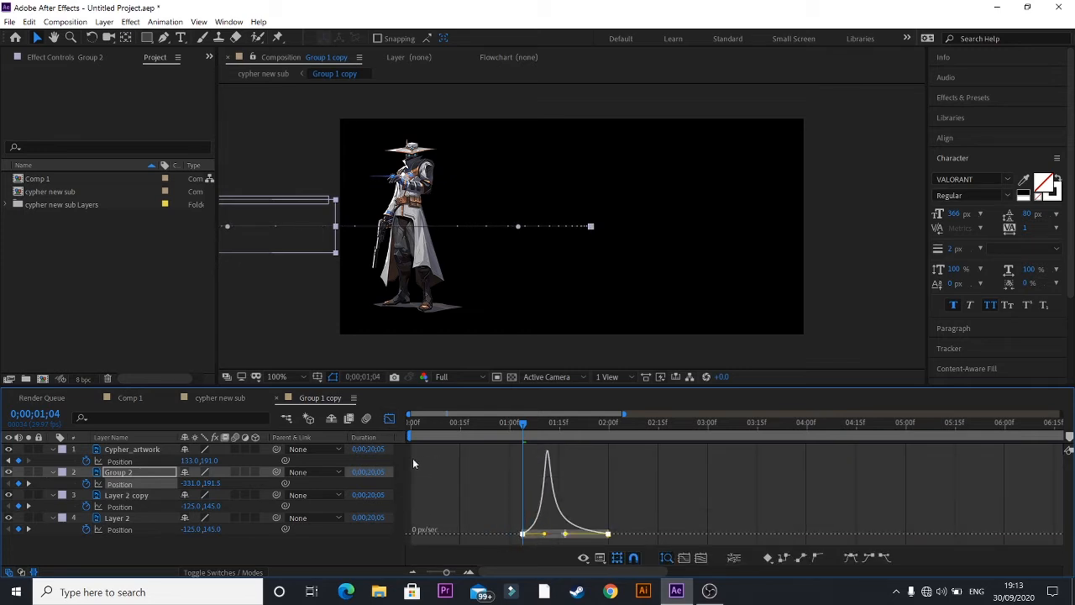
click(389, 419)
Reshape the Layer 2 copy position speed graph into a sharp early peak with a gradual slowdown
drag(595, 504, 506, 509)
click(389, 419)
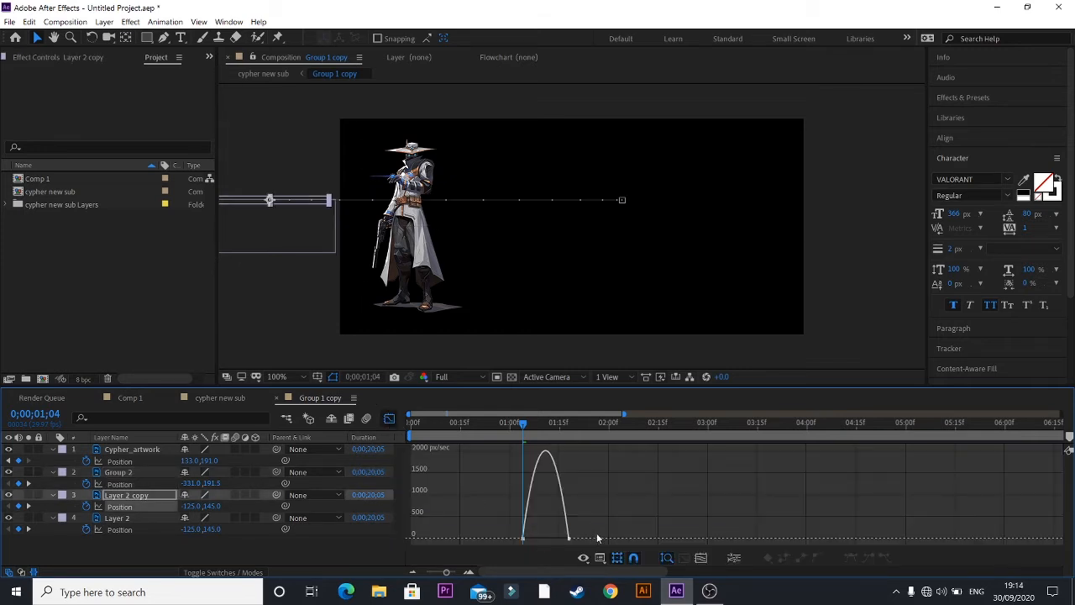
drag(597, 535, 535, 537)
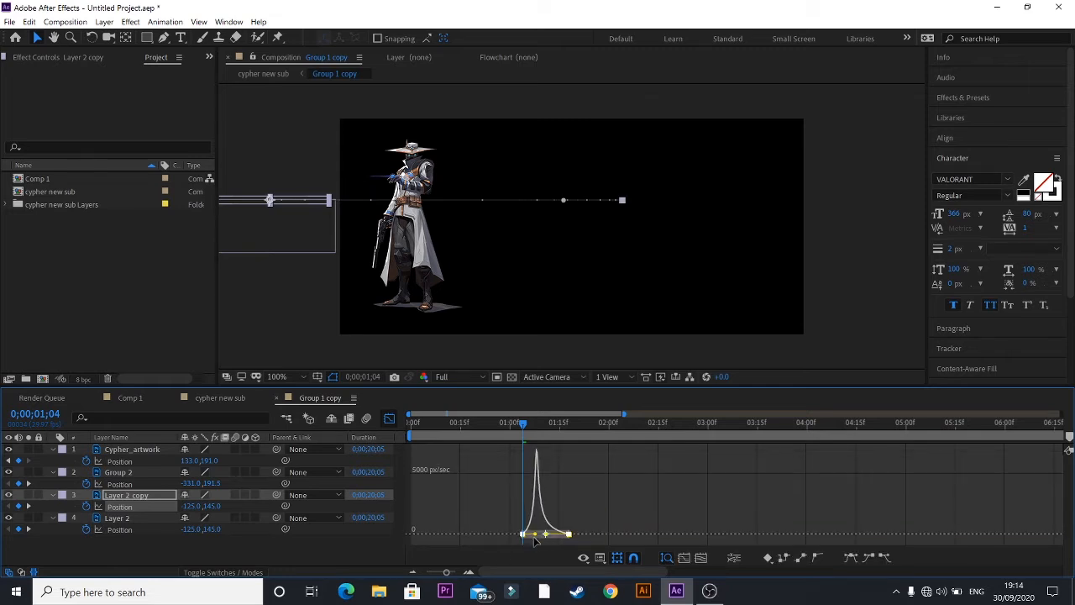
Give the Layer 2 position speed graph the same early peak and preview the whole entrance from the start
click(126, 519)
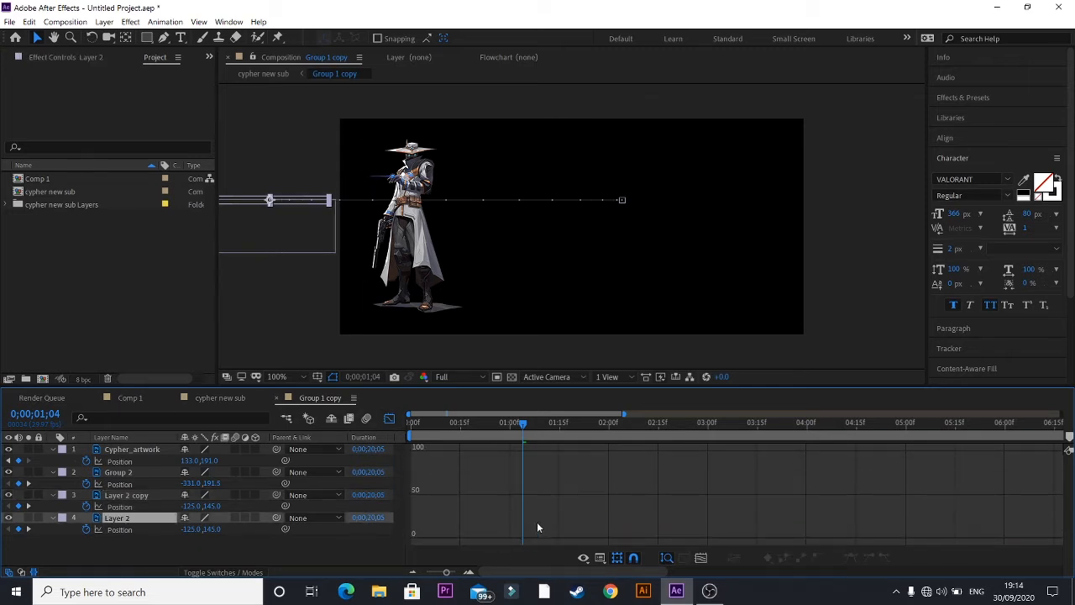
click(389, 418)
click(389, 418)
drag(588, 540, 537, 537)
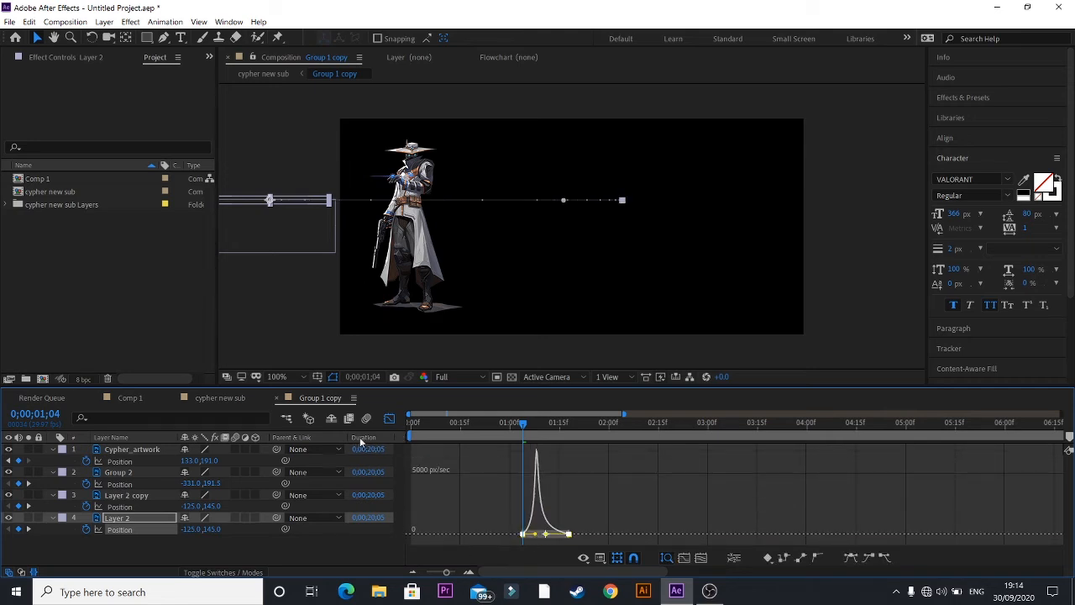
click(389, 418)
key(space)
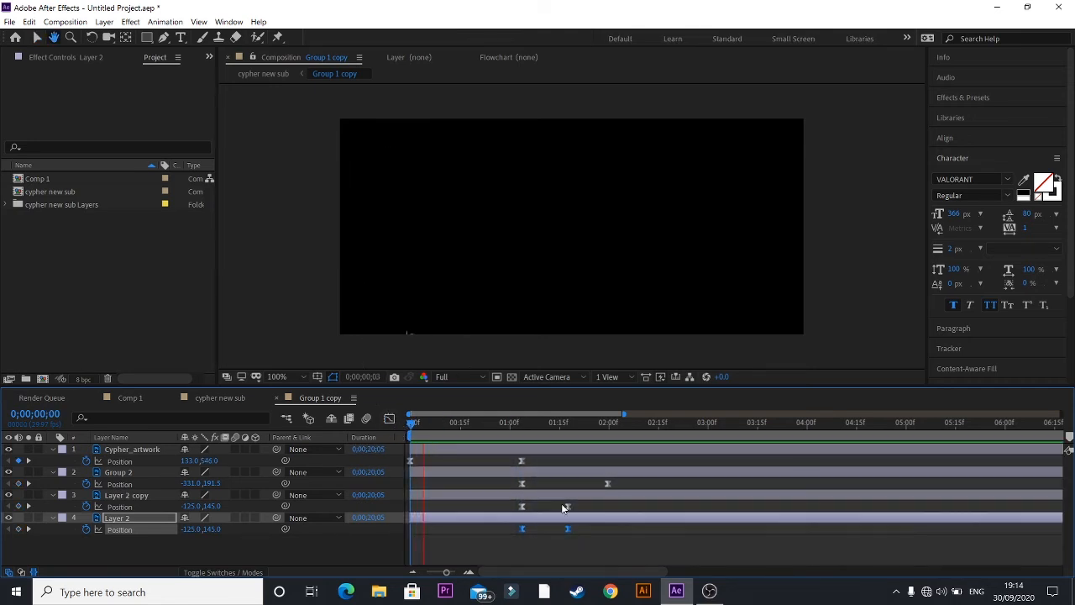
key(space)
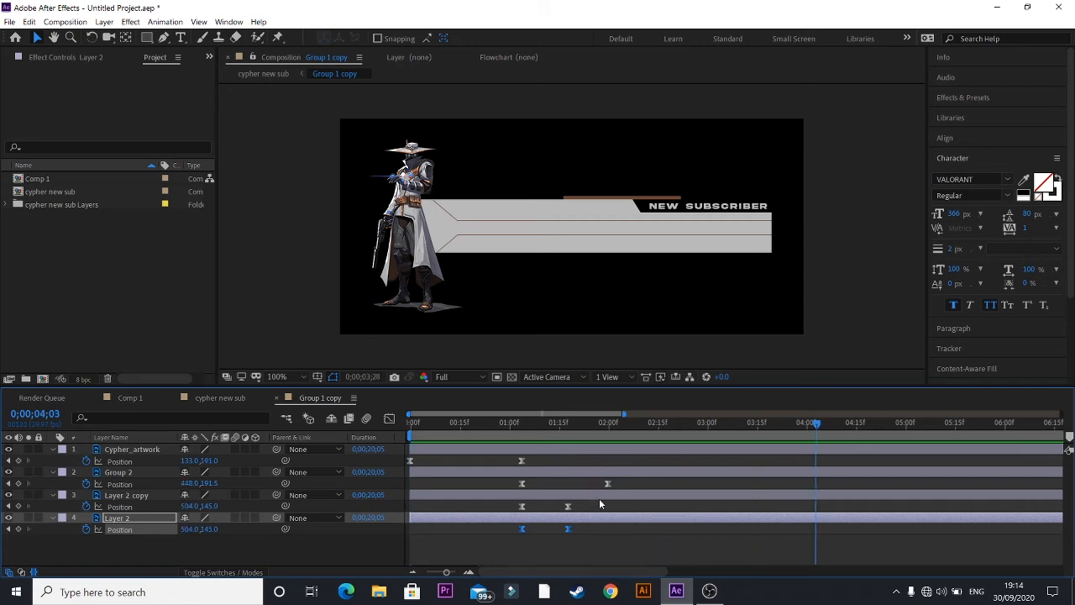
Move Layer 2 down to the banner's lower edge and redo its position keyframes from -314, 239 to 312, 239
click(175, 550)
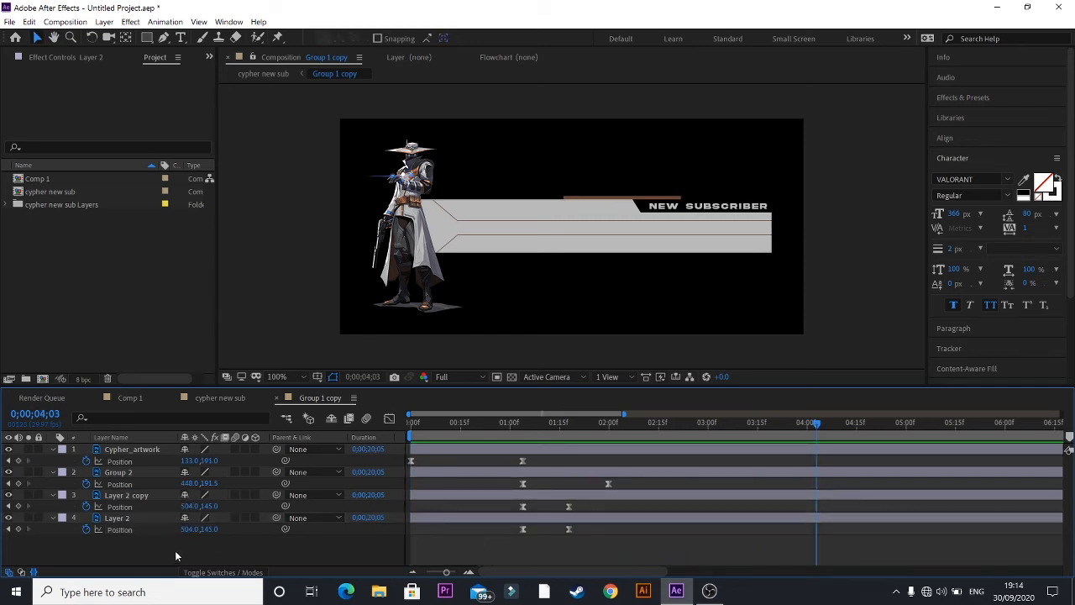
click(137, 518)
drag(633, 200, 517, 252)
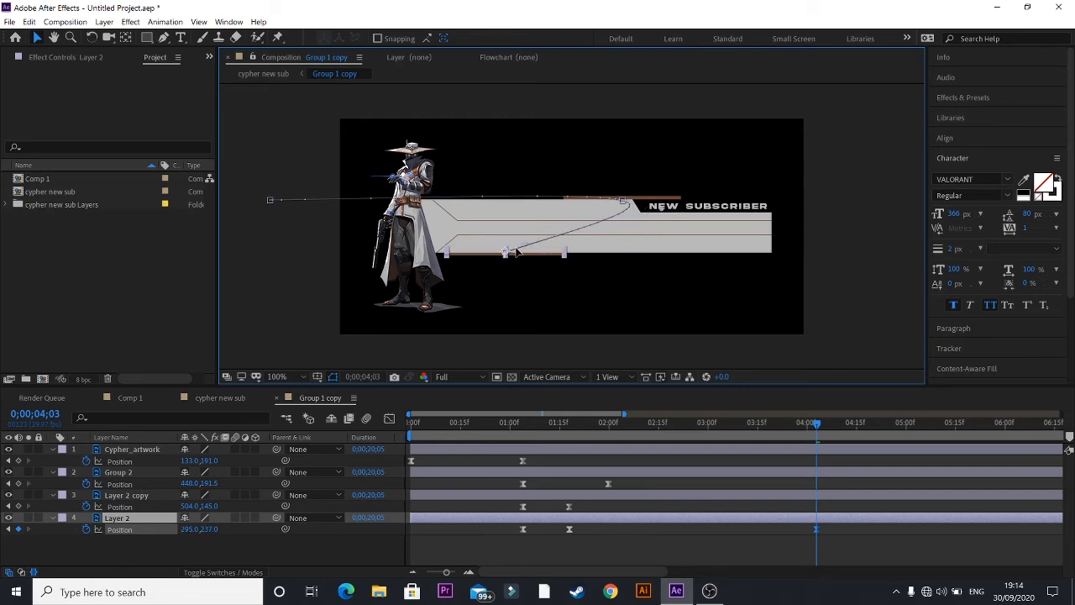
click(85, 529)
Shift the position keyframes of Group 2, Layer 2 copy and Layer 2 earlier to begin at about 0.8 seconds, and preview from the start
drag(496, 476, 619, 535)
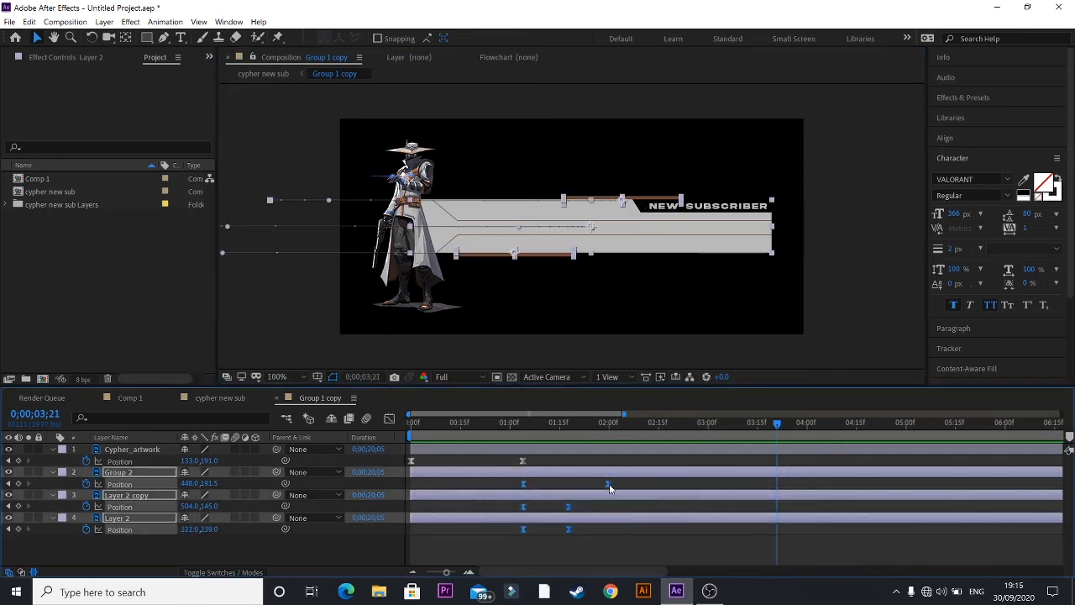
drag(609, 485, 577, 485)
drag(475, 430, 393, 422)
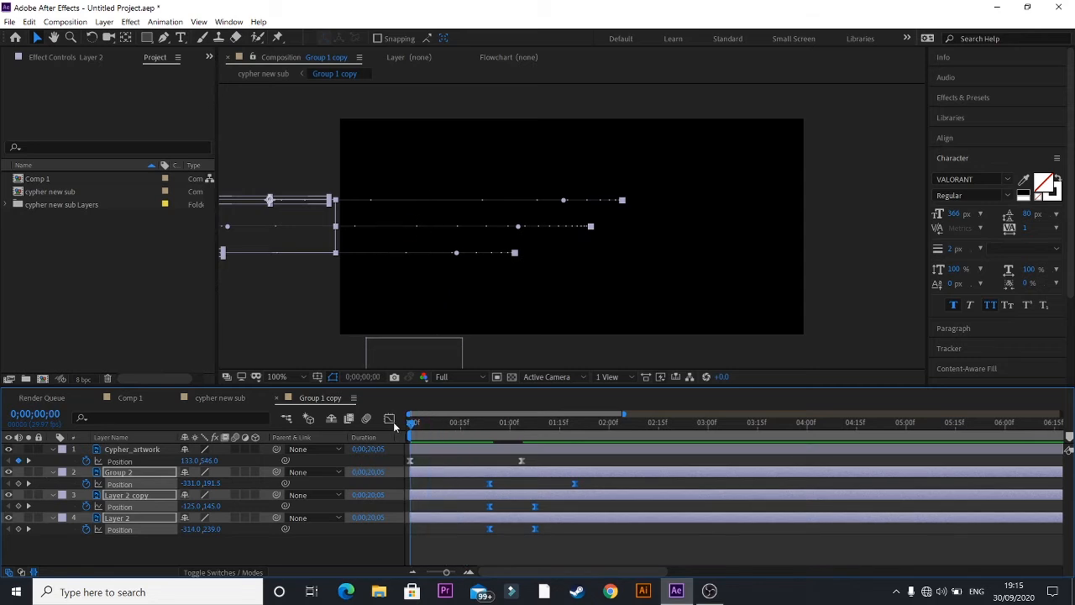
key(space)
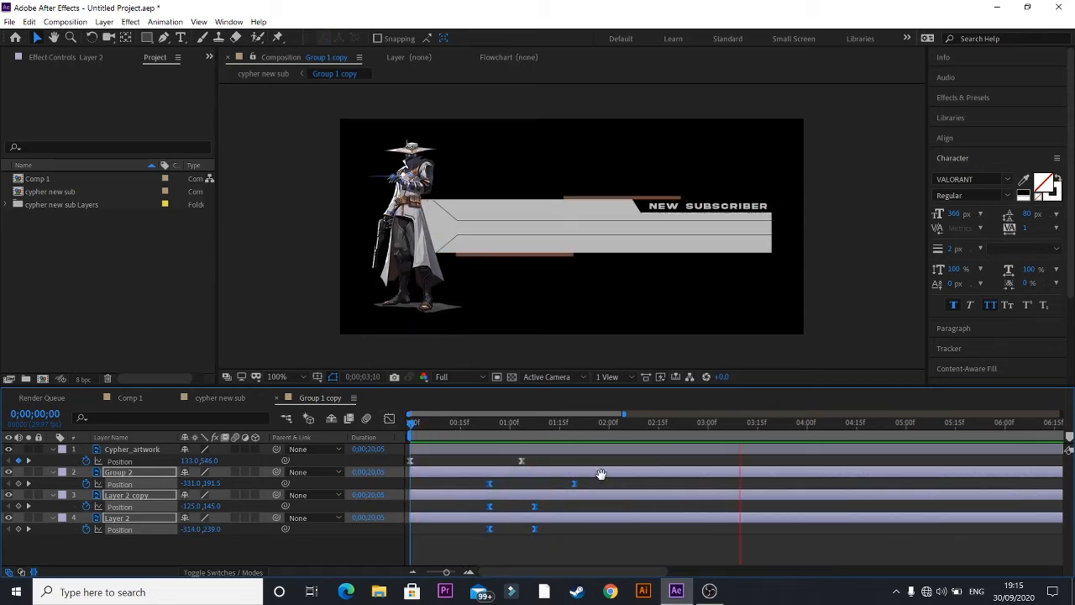
Keyframe Group 2, Layer 2 copy and Layer 2 to hold until 0;00;07;29 and exit rightward at 0;00;09;00 to X 1178, 1234 and 1042
click(757, 424)
drag(446, 575, 426, 573)
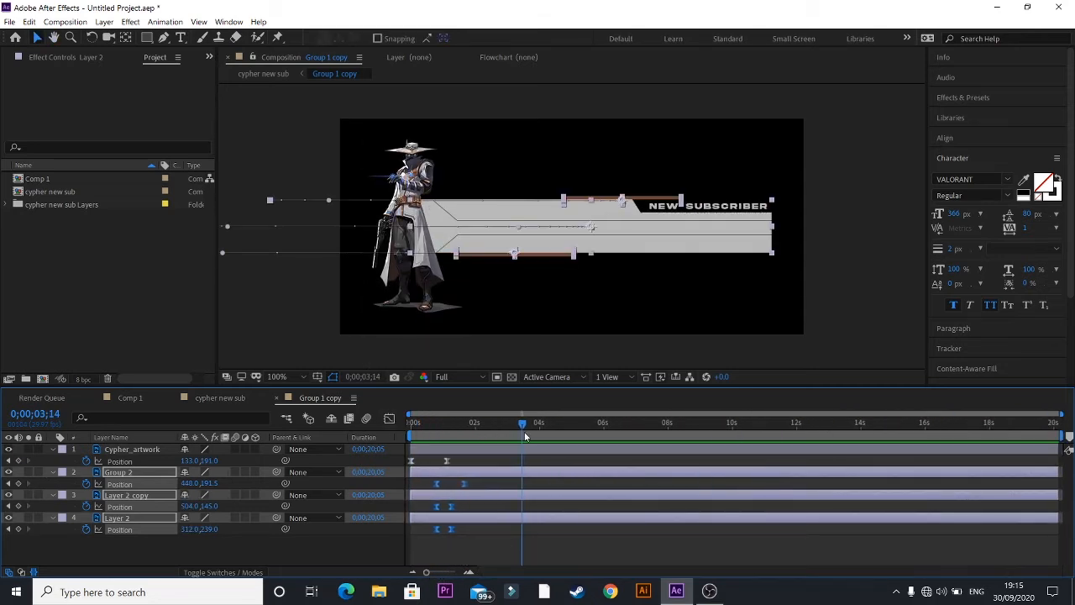
drag(526, 425, 665, 424)
click(19, 484)
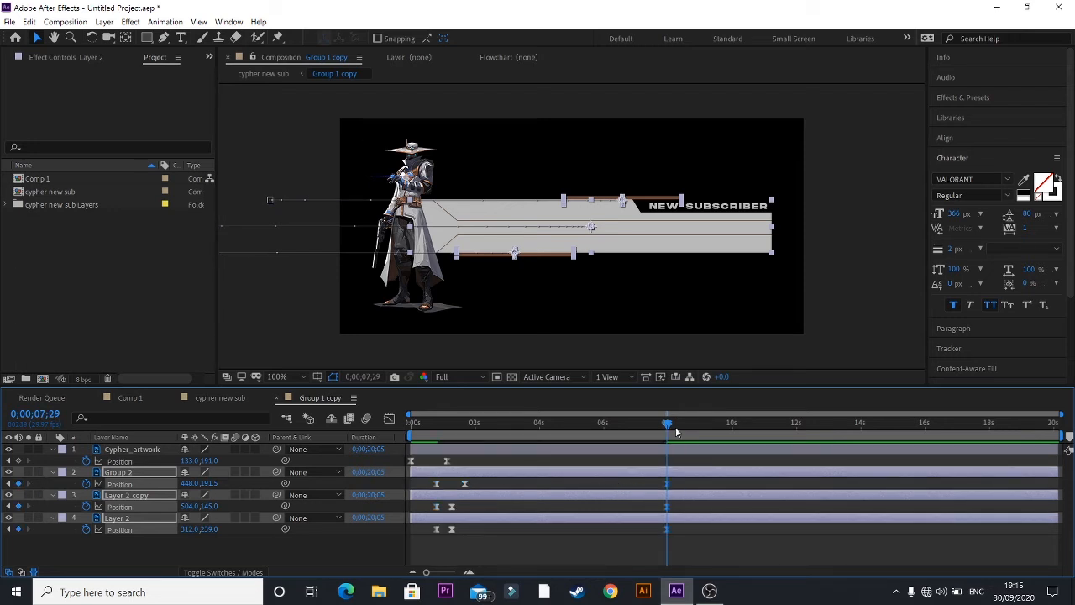
drag(671, 425, 699, 424)
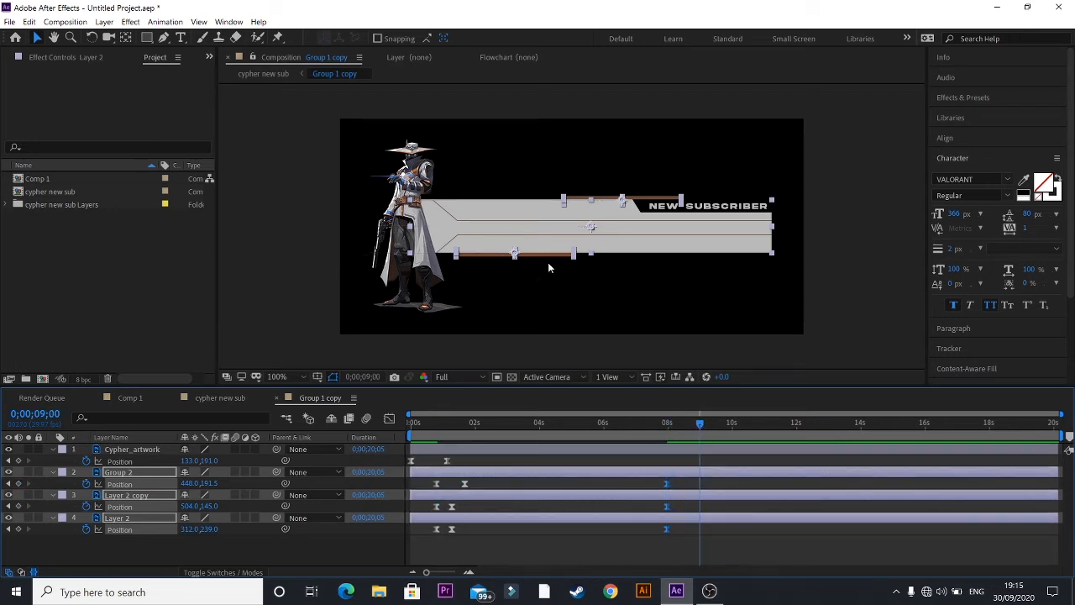
drag(663, 240, 1060, 239)
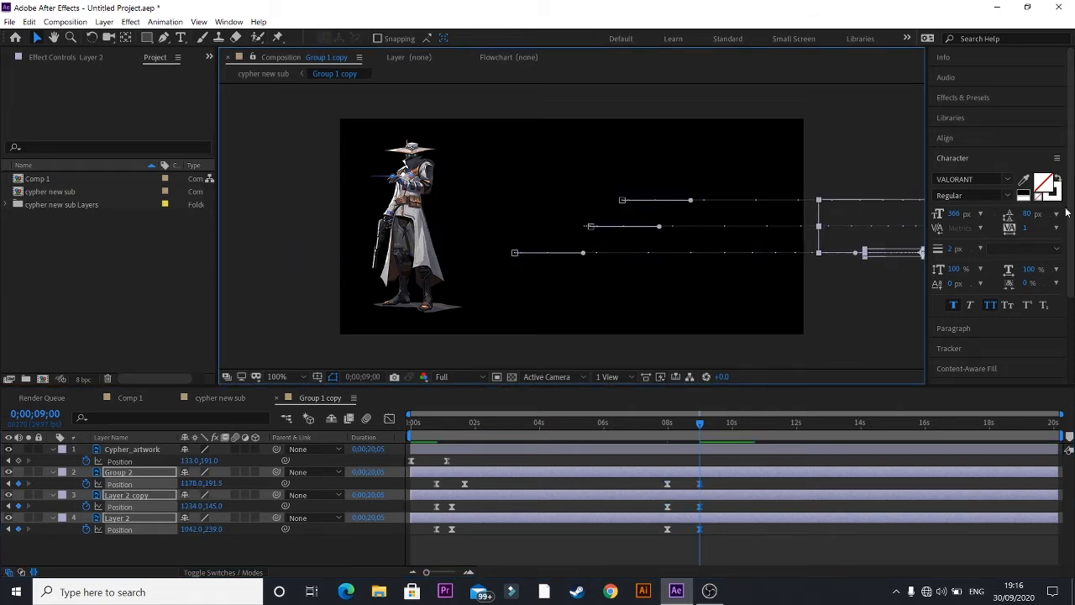
Keyframe the Cypher_artwork position to hold until about 7 seconds and exit downward at about 8 seconds to 133, 592, and preview from the start
click(207, 456)
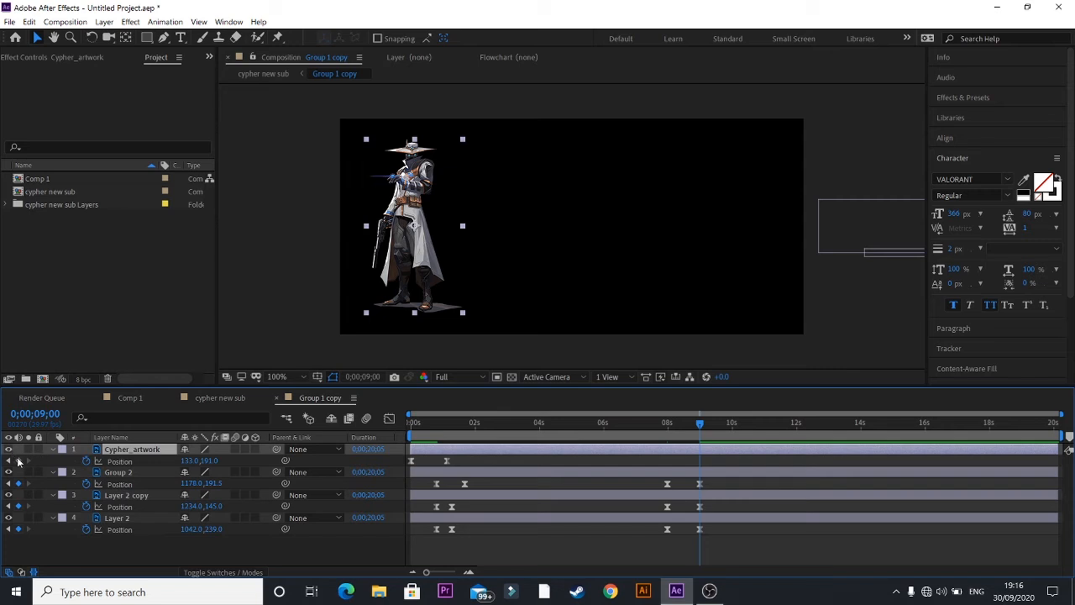
click(668, 429)
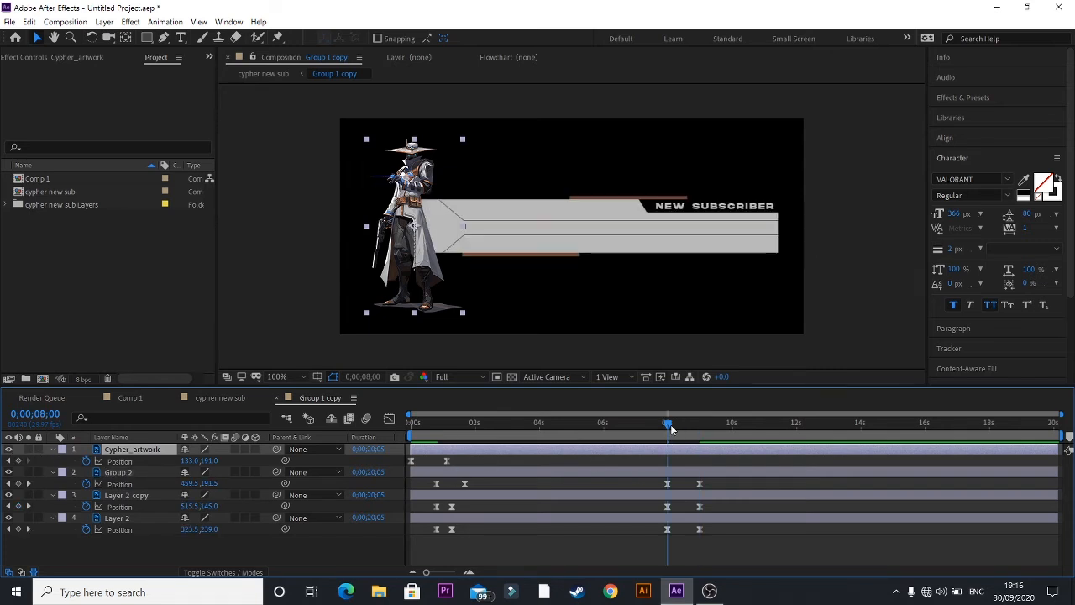
drag(671, 425, 635, 438)
click(19, 461)
click(668, 430)
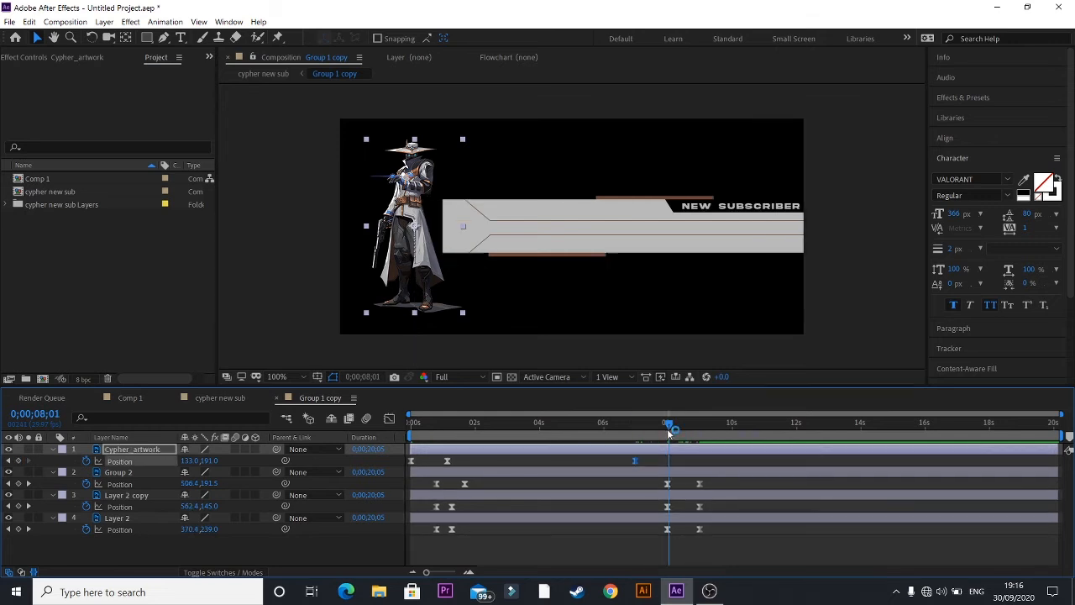
drag(411, 266, 419, 58)
drag(670, 431, 463, 420)
key(space)
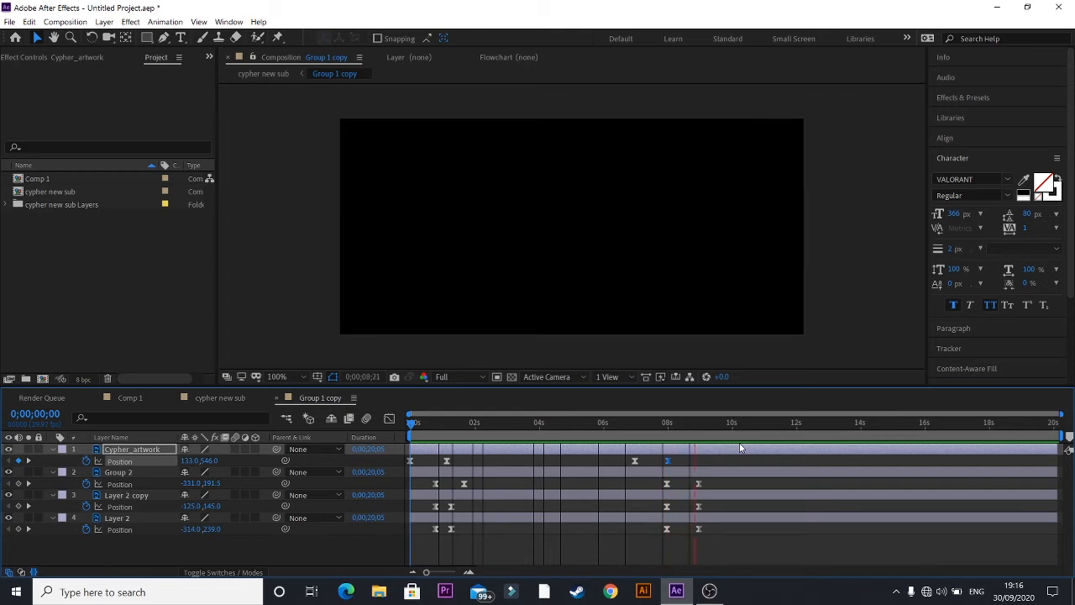
key(space)
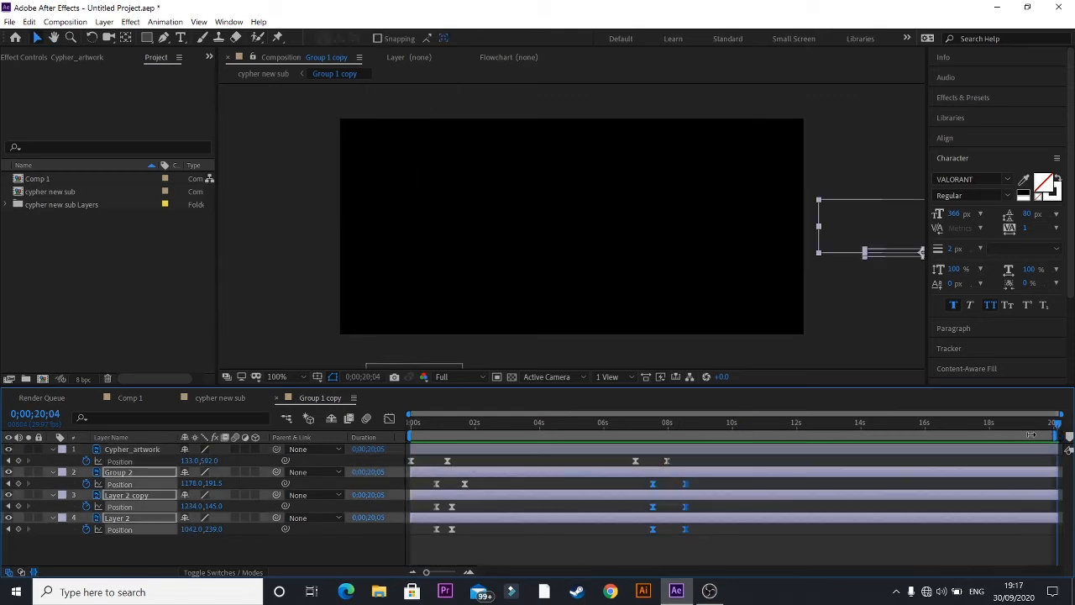
End the work area just before 9 seconds and add the Group 1 copy composition to the render queue
drag(1061, 435, 701, 433)
click(557, 425)
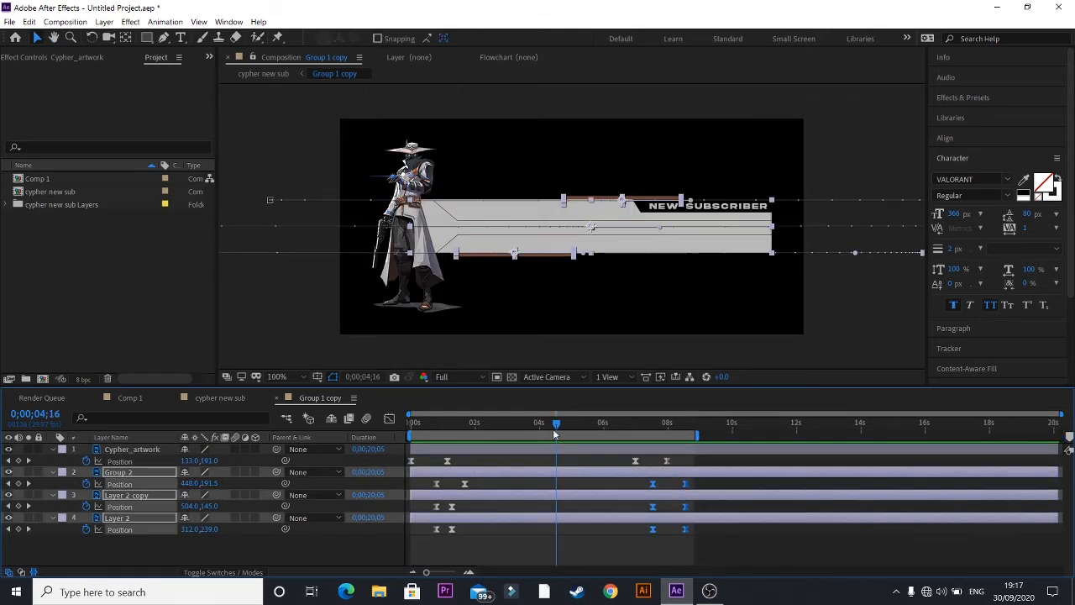
click(64, 21)
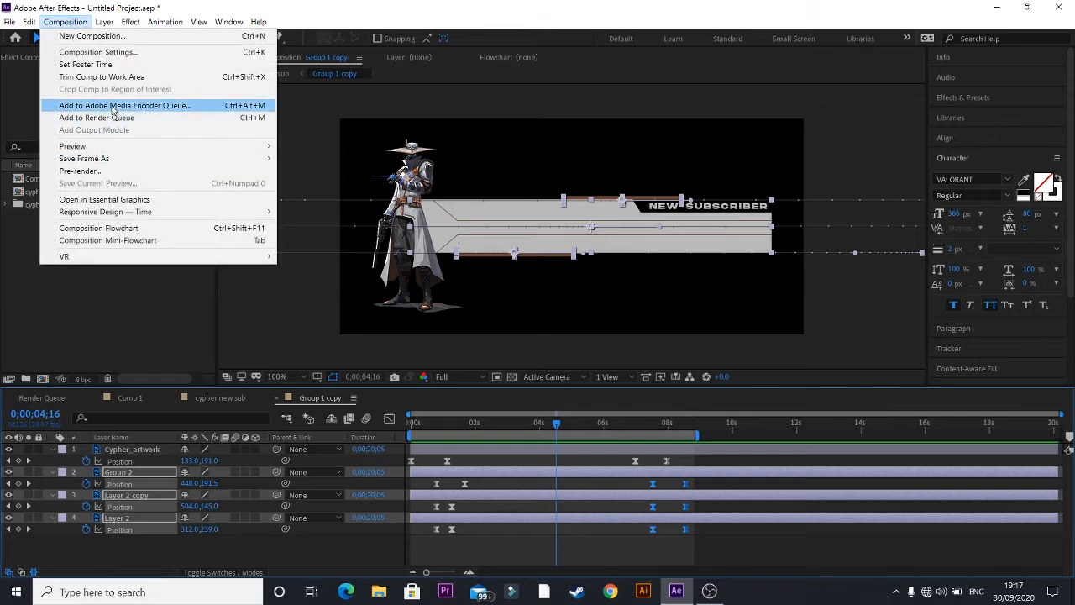
click(107, 117)
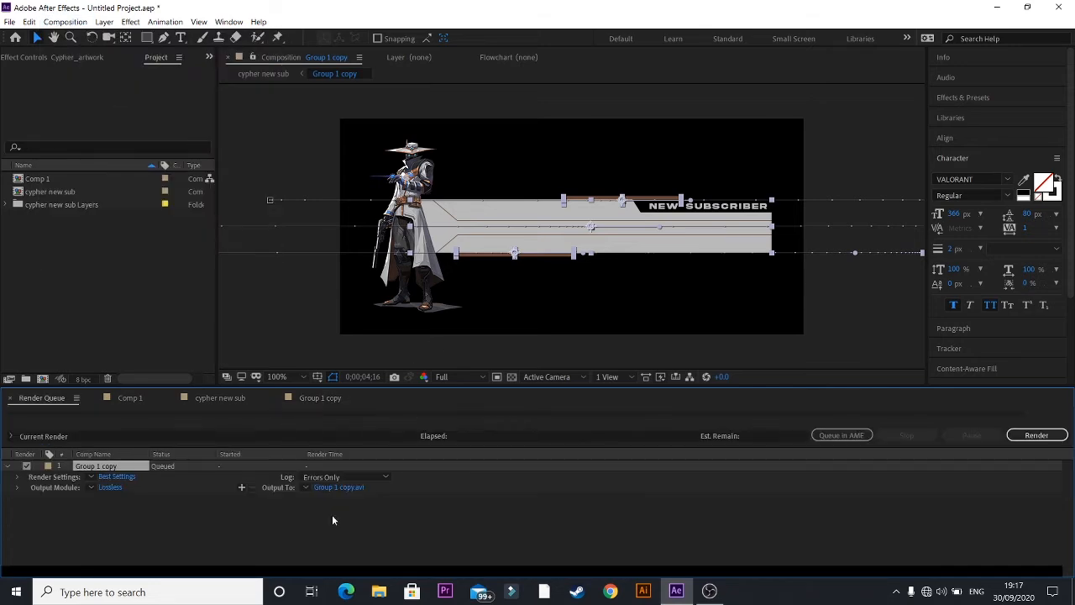
Configure the render's output module as a PNG Sequence with RGB + Alpha channels
click(110, 487)
click(531, 119)
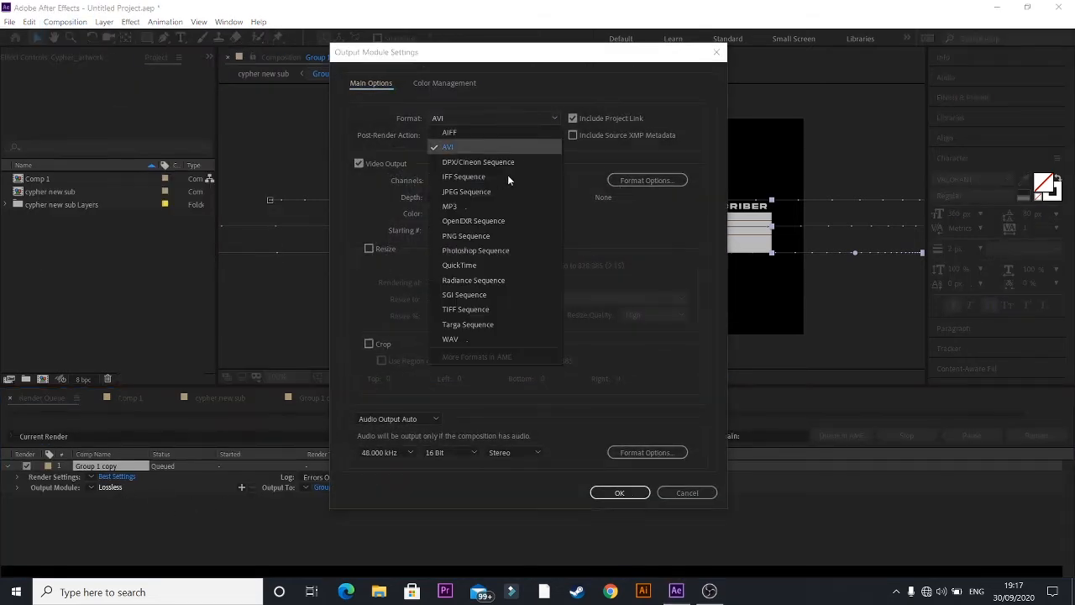
click(469, 236)
click(480, 180)
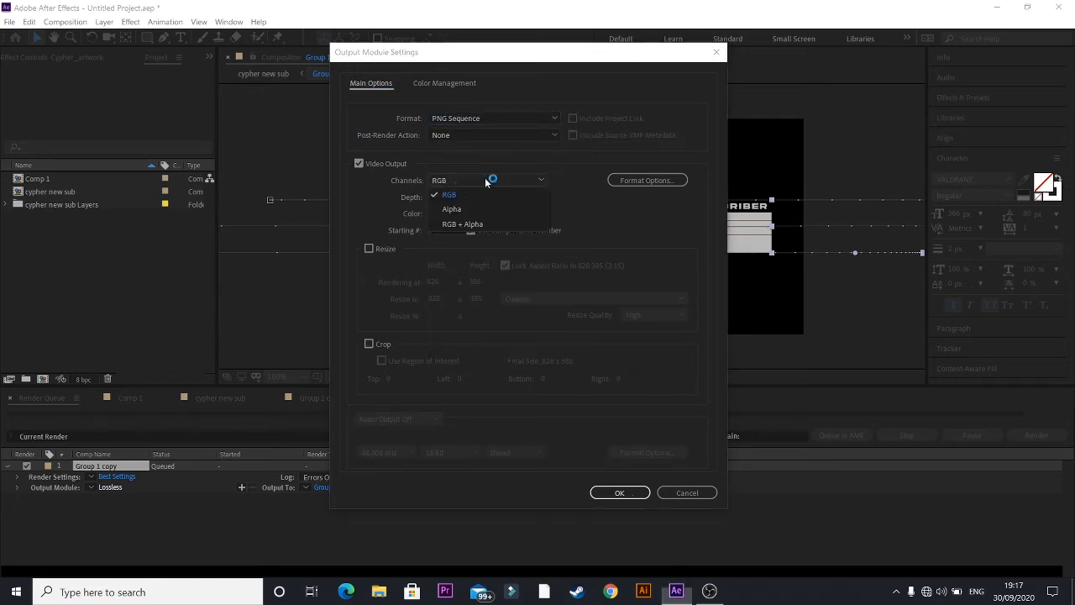
click(474, 233)
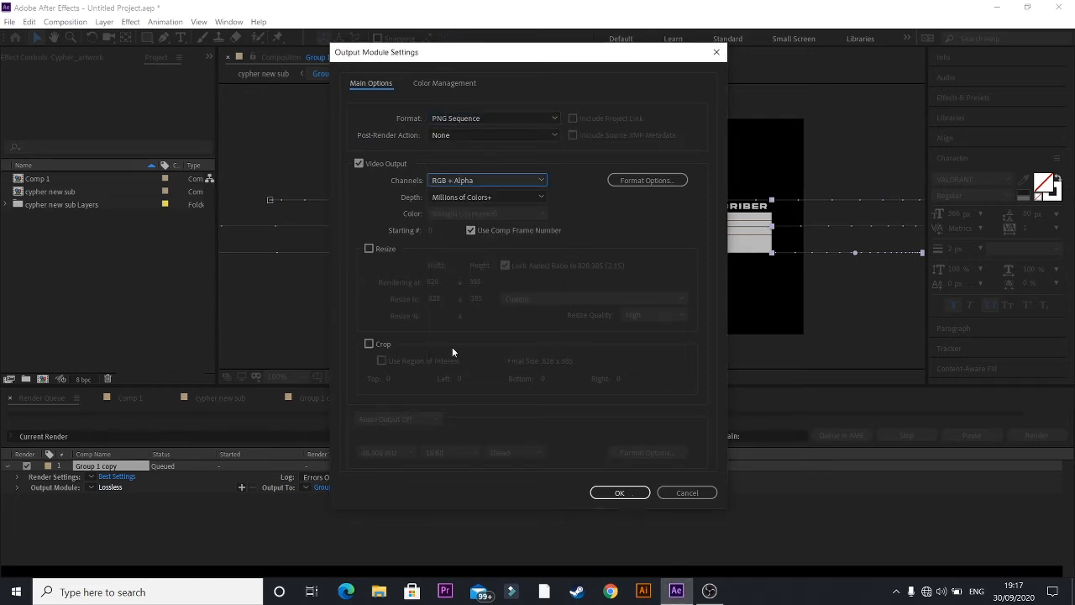
click(620, 493)
Save the output in a Group 1 copy subfolder of D:\twitch panels\New folder and render the sequence
click(354, 487)
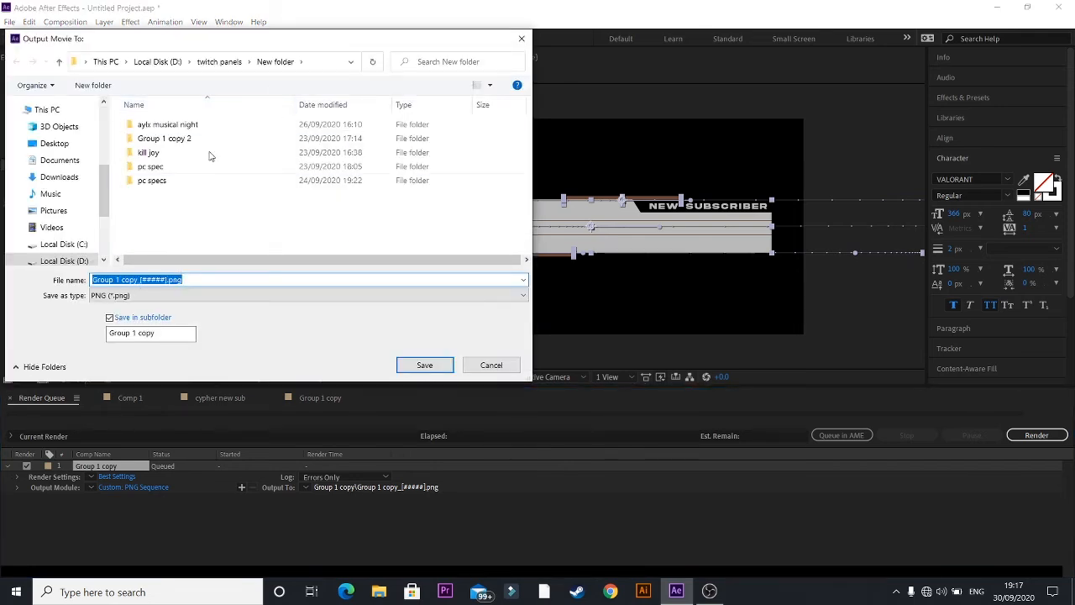
click(443, 367)
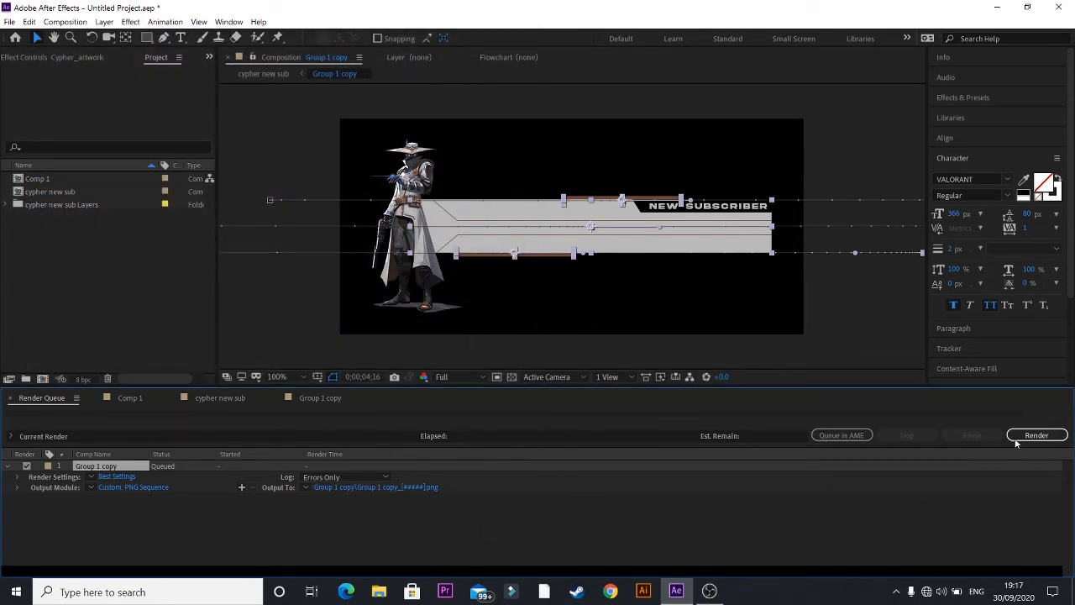
click(1019, 438)
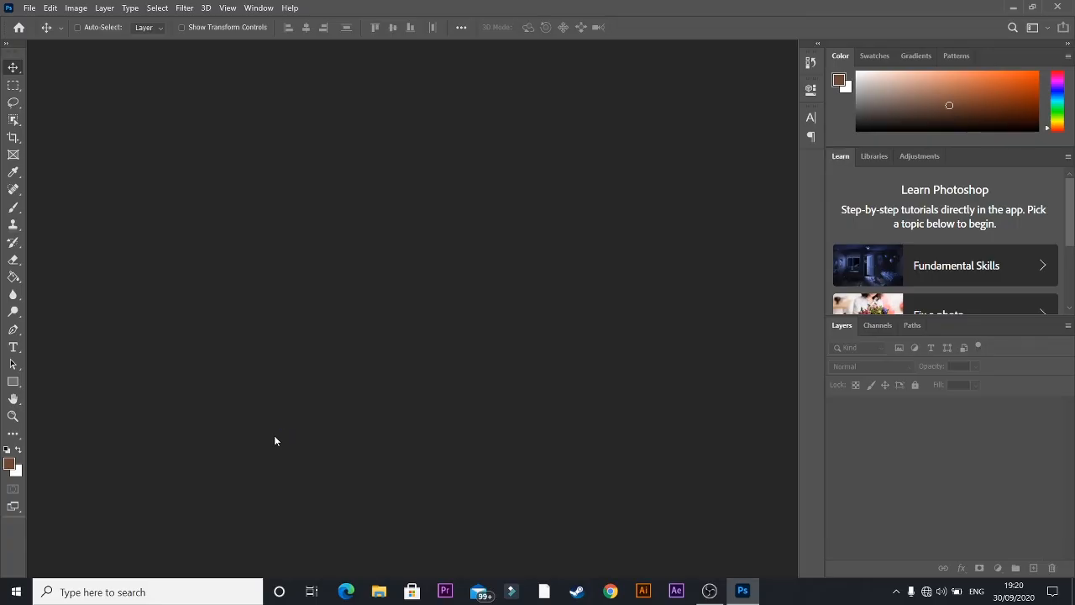
In Photoshop, open Group 1 copy_00000.png from D:\twitch panels\New folder\Group 1 copy
click(29, 7)
click(72, 36)
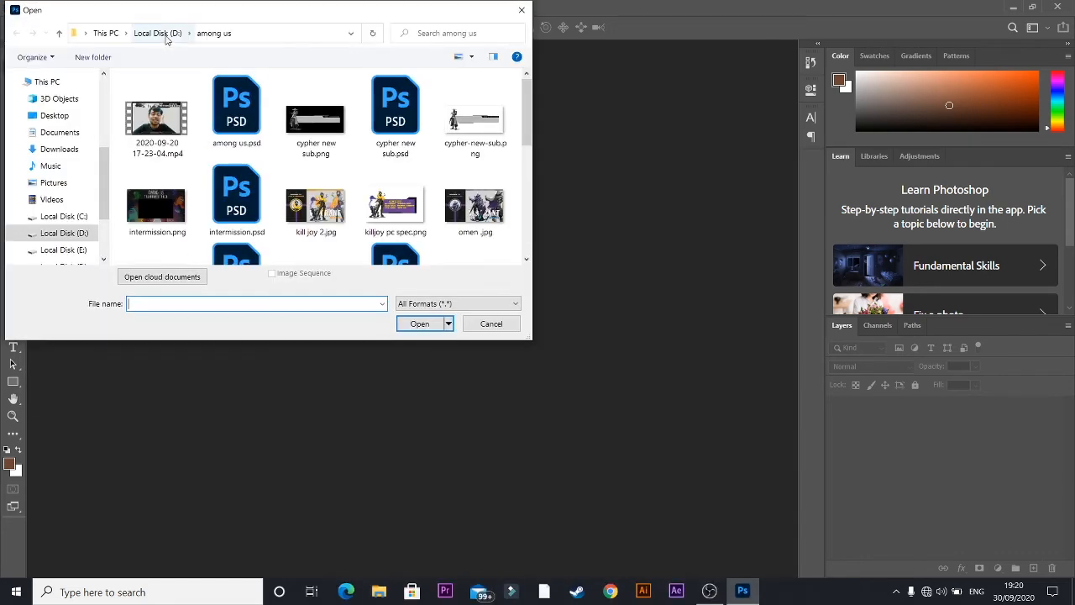
click(159, 33)
text(twit)
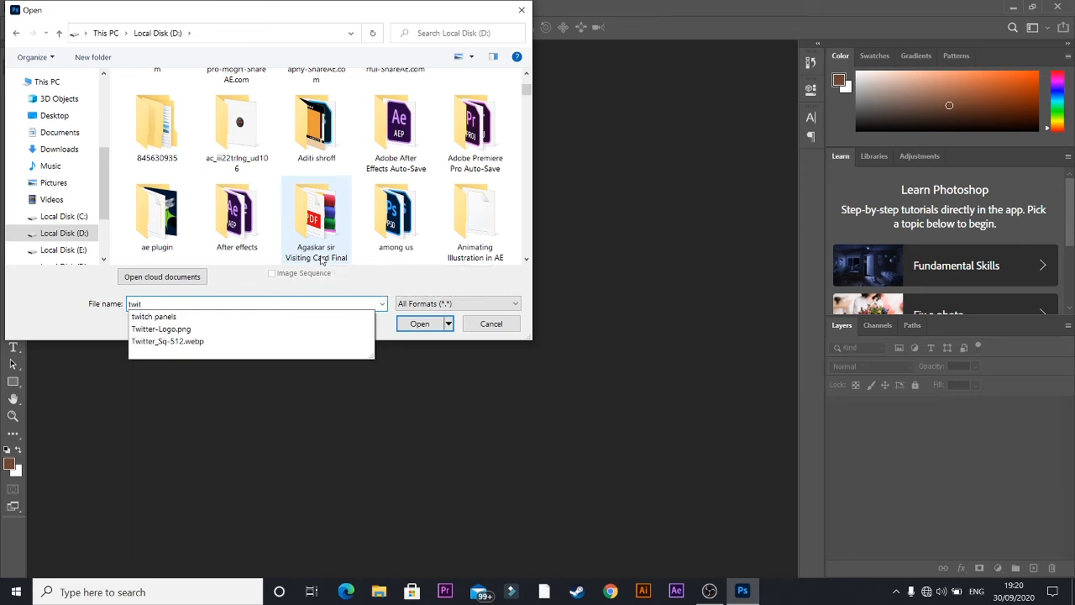
key(Down)
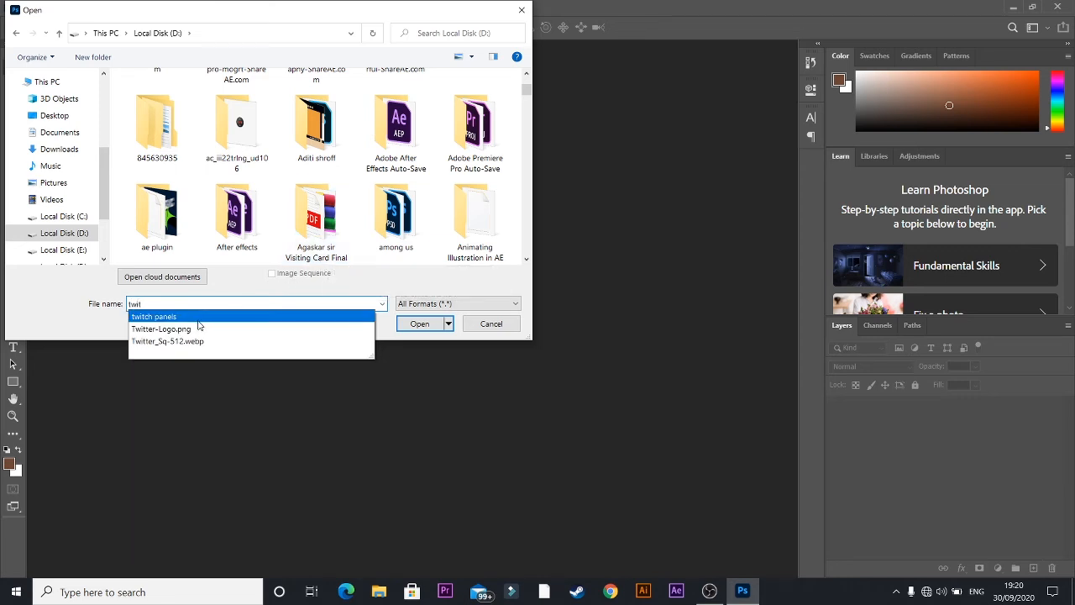
key(Return)
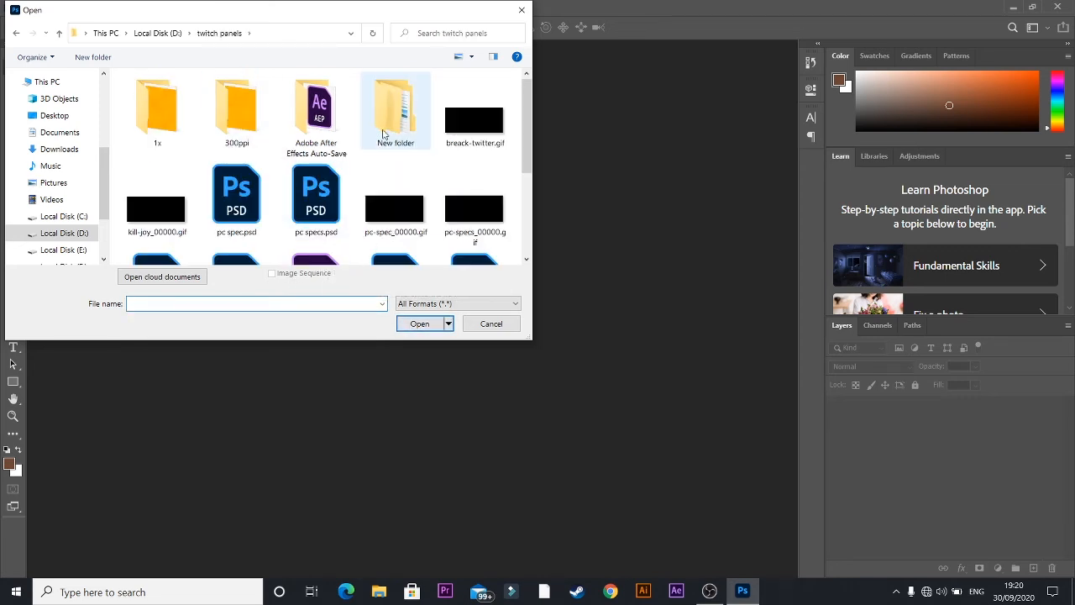
scroll(401, 227, down, 2)
scroll(401, 228, up, 2)
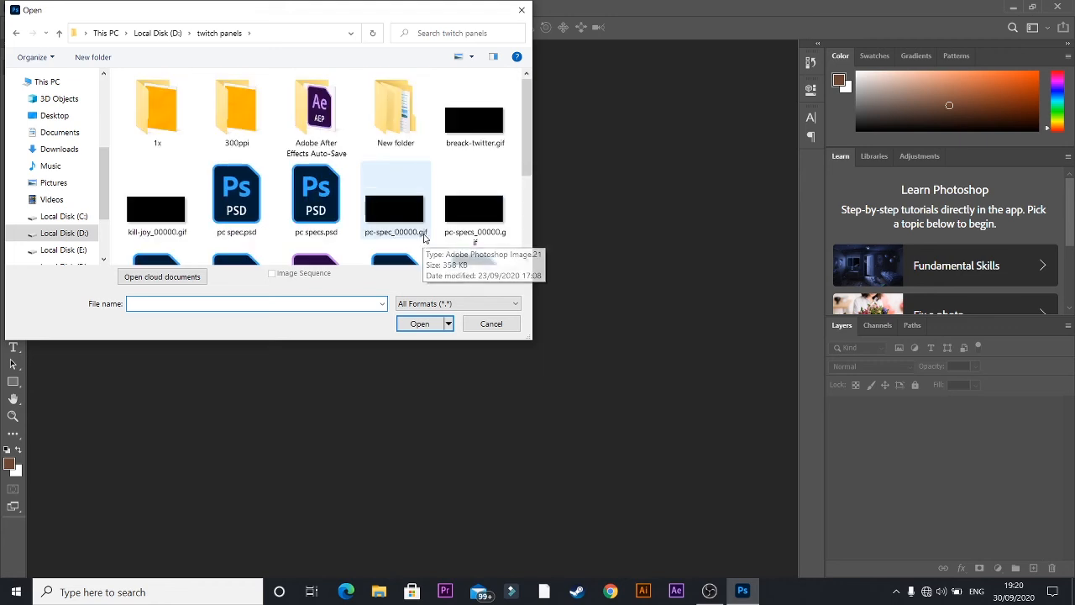
double_click(396, 112)
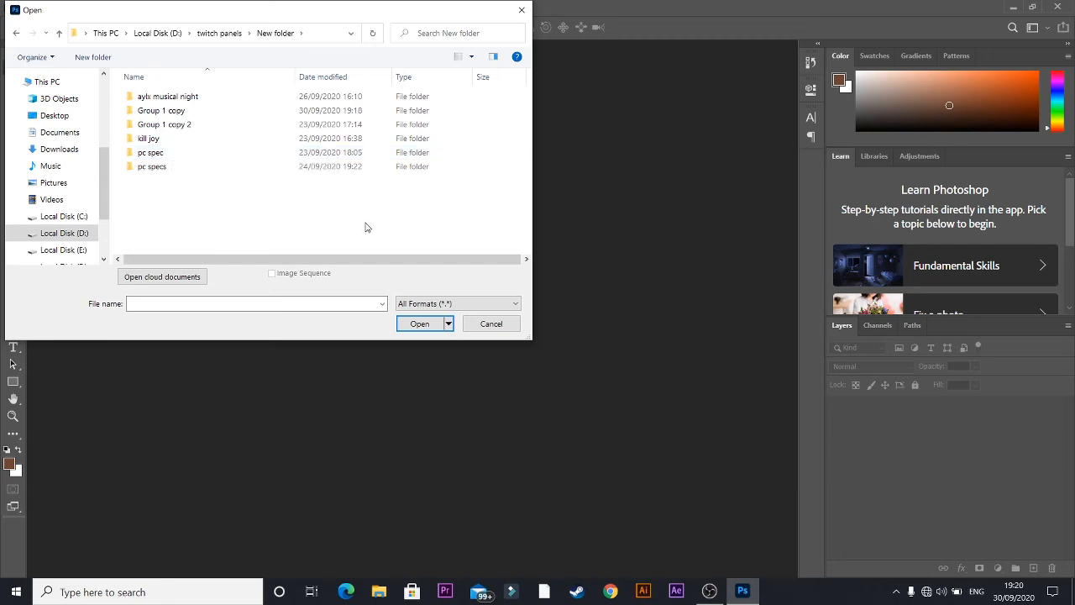
double_click(326, 110)
double_click(178, 133)
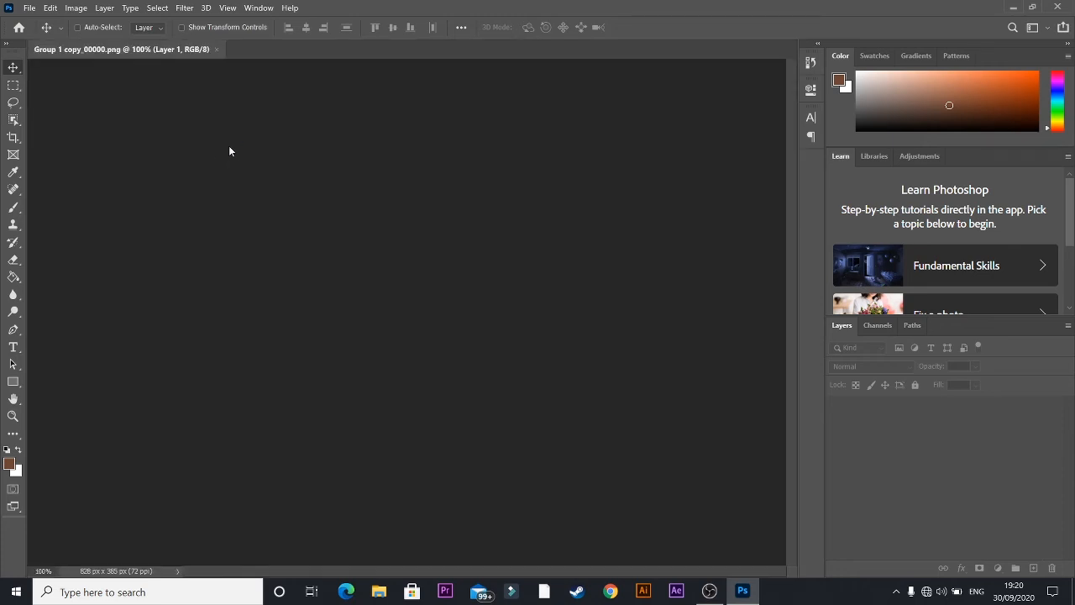
Show the timeline and add a new video layer from the rendered Group 1 copy sequence
click(259, 7)
click(277, 465)
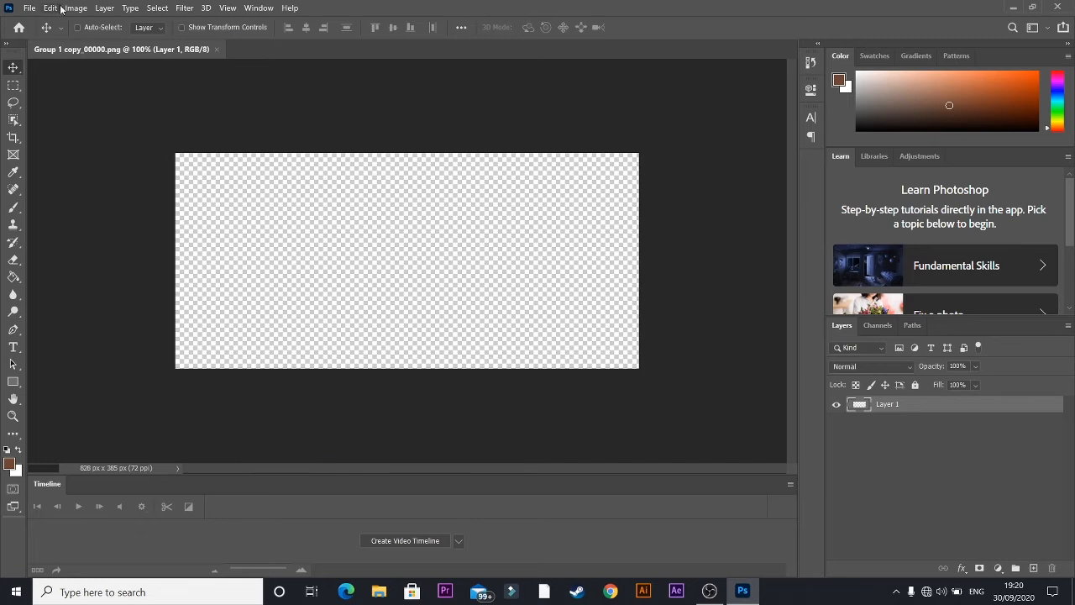
click(104, 8)
mouse_move(195, 263)
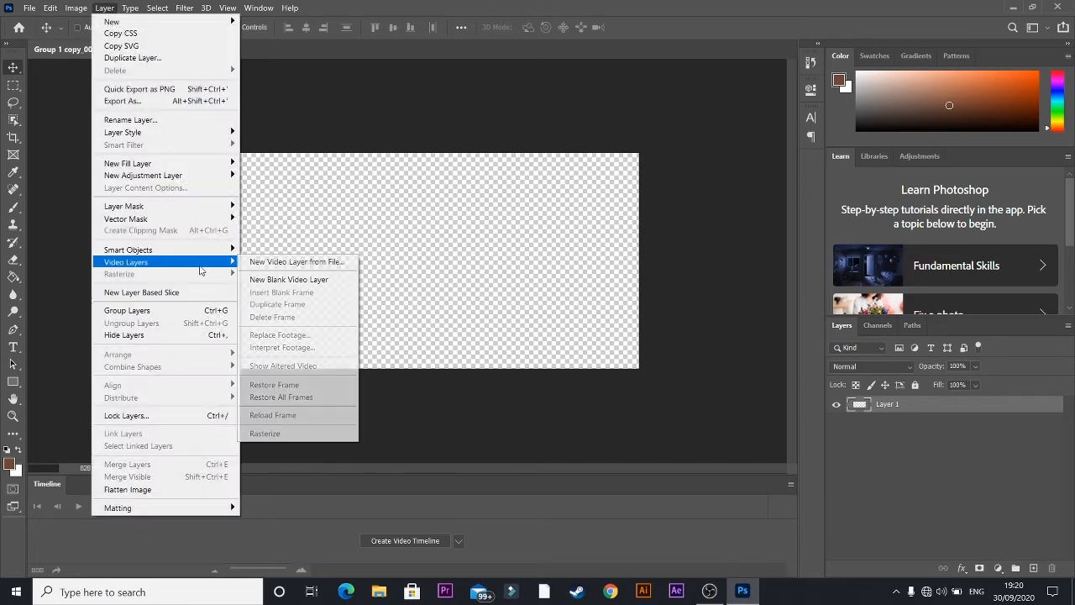
click(294, 264)
double_click(228, 128)
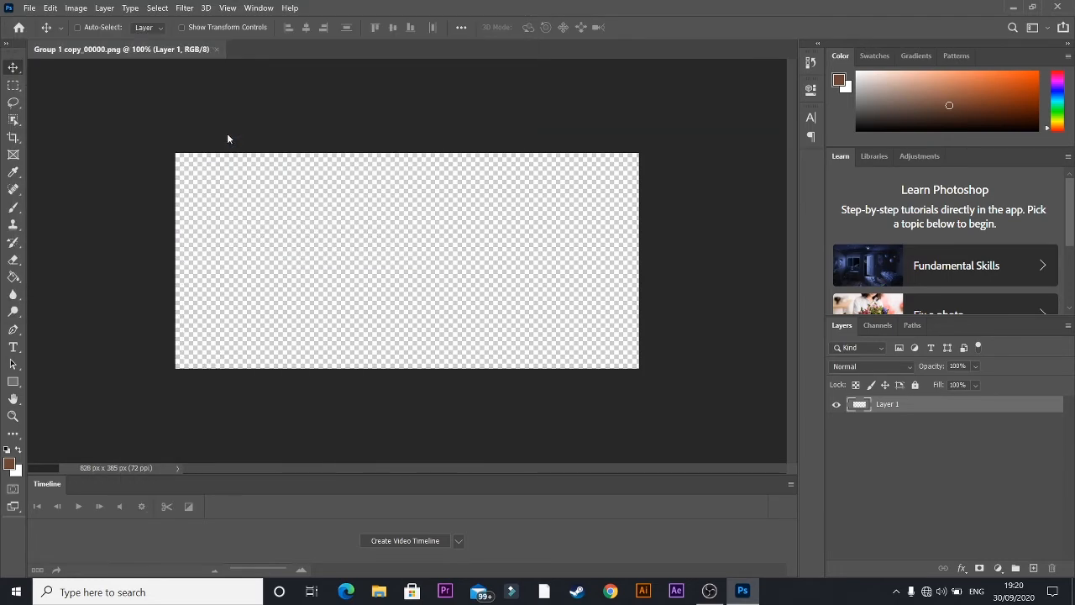
Delete the still image Layer 1 and play back the remaining video layer
click(904, 426)
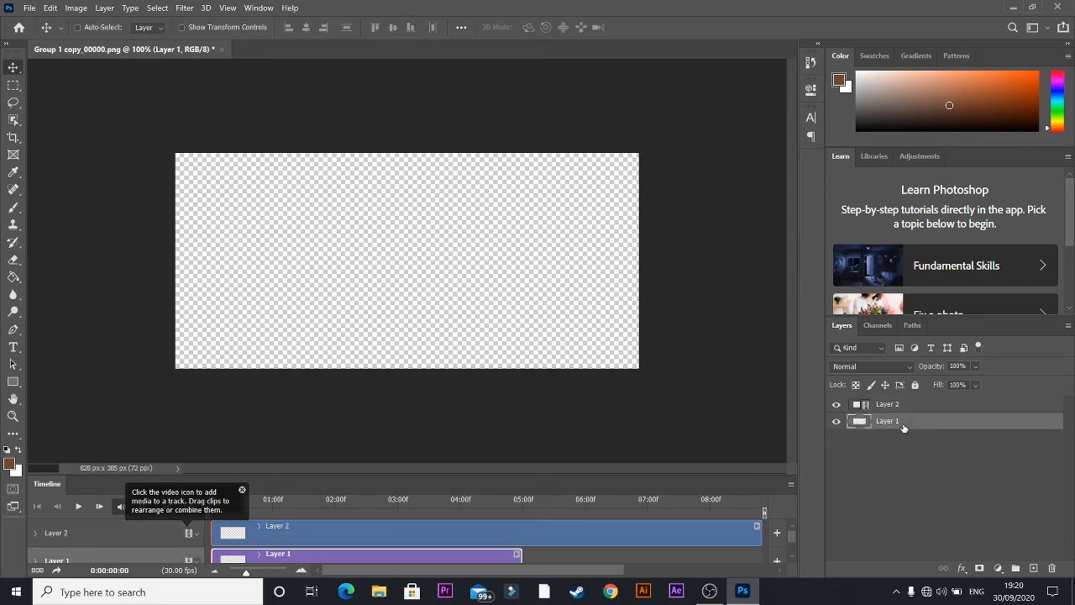
key(Delete)
key(space)
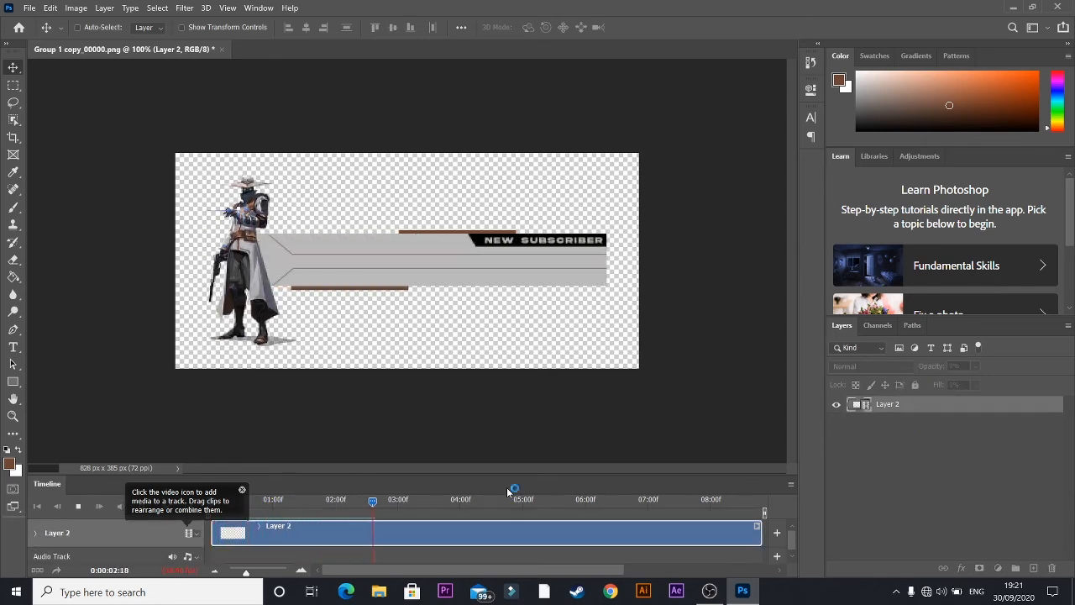
key(space)
Start a Save for Web export of the animation with the GIF 128 Dithered preset
click(30, 8)
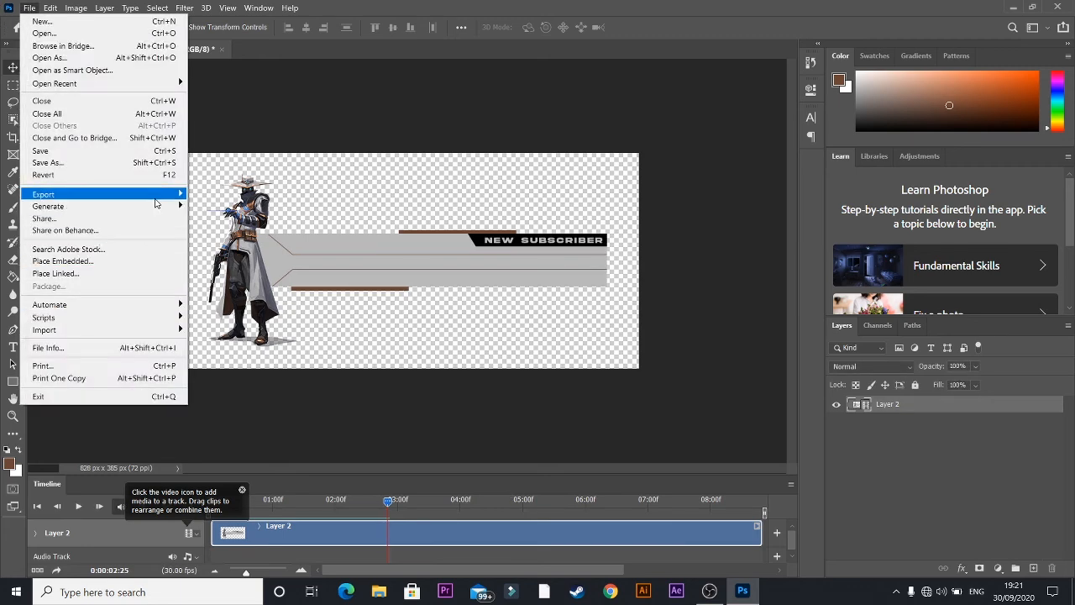
mouse_move(152, 194)
click(231, 242)
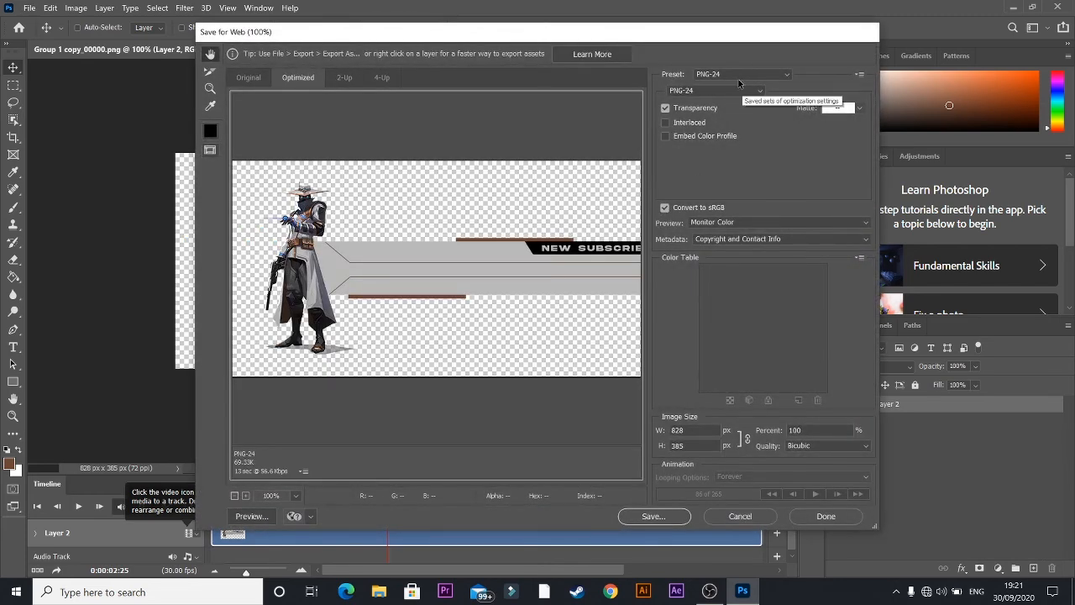
click(739, 76)
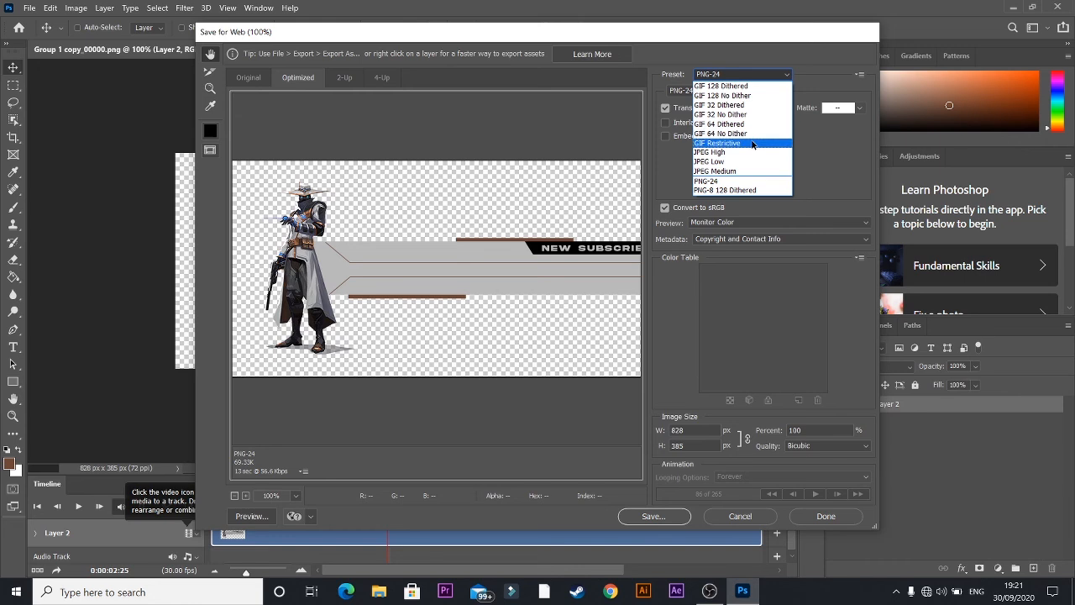
click(750, 86)
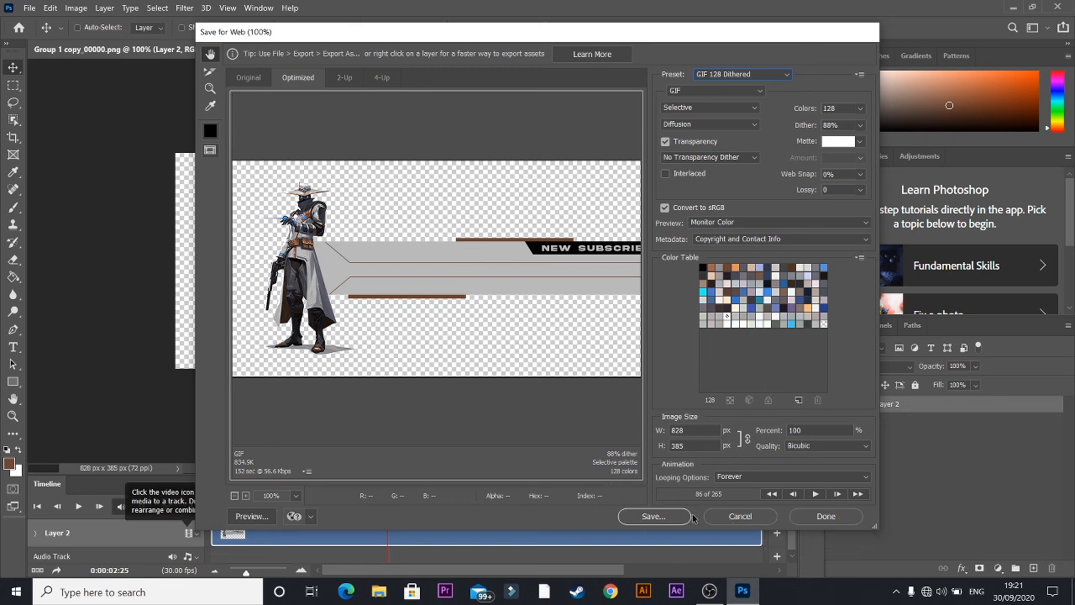
Save the GIF to the Desktop as Group-1-copy_00000.gif and close the export settings, keeping them
click(653, 516)
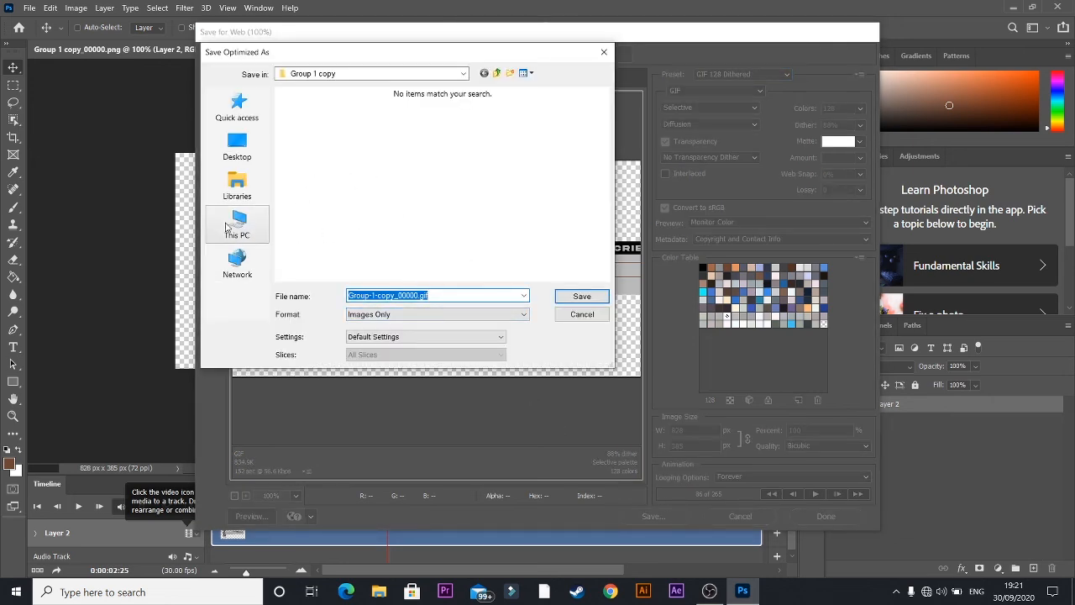
click(241, 151)
click(570, 297)
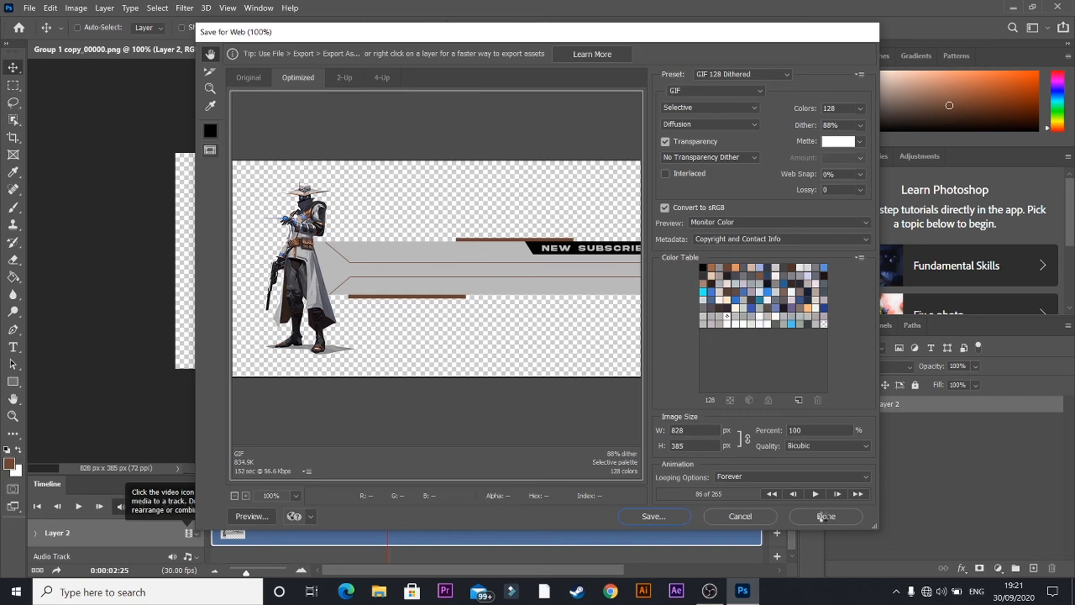
click(825, 515)
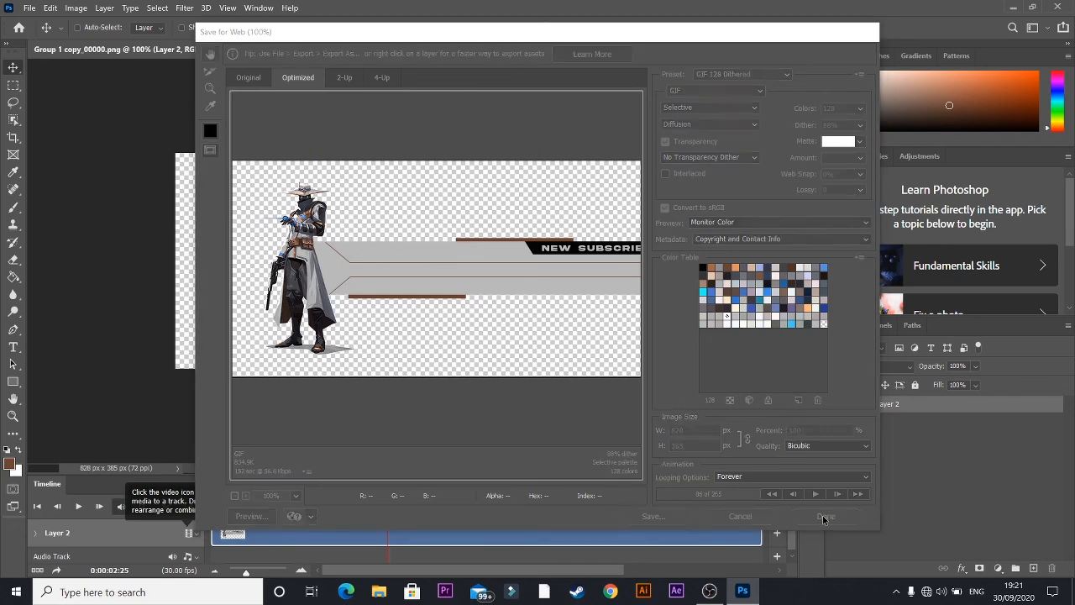